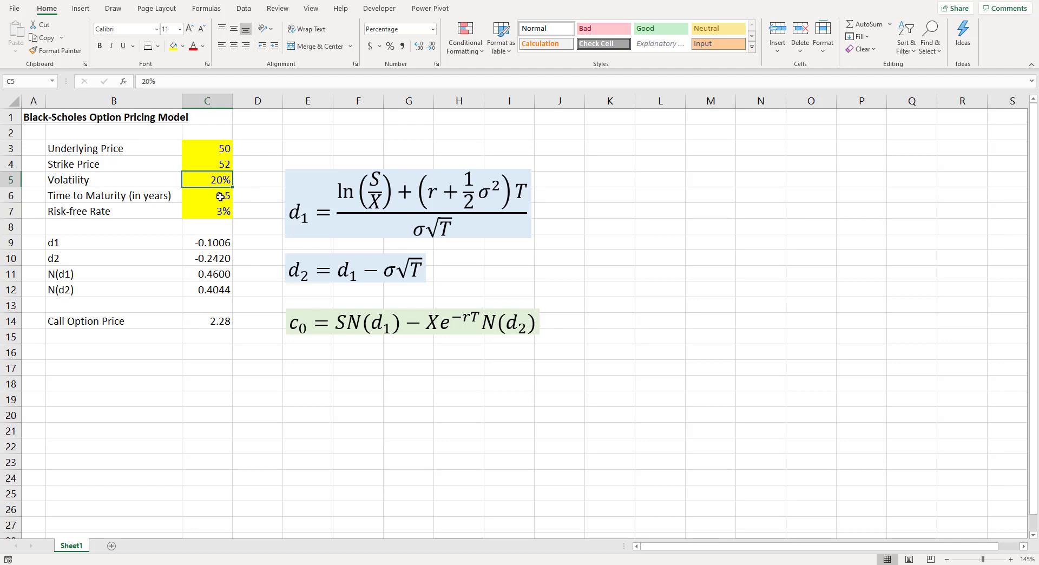
Examine the model's maturity and risk-free rate inputs, call option price, and the formulas for d1, d2, N(d1) and N(d2).
left_click(221, 196)
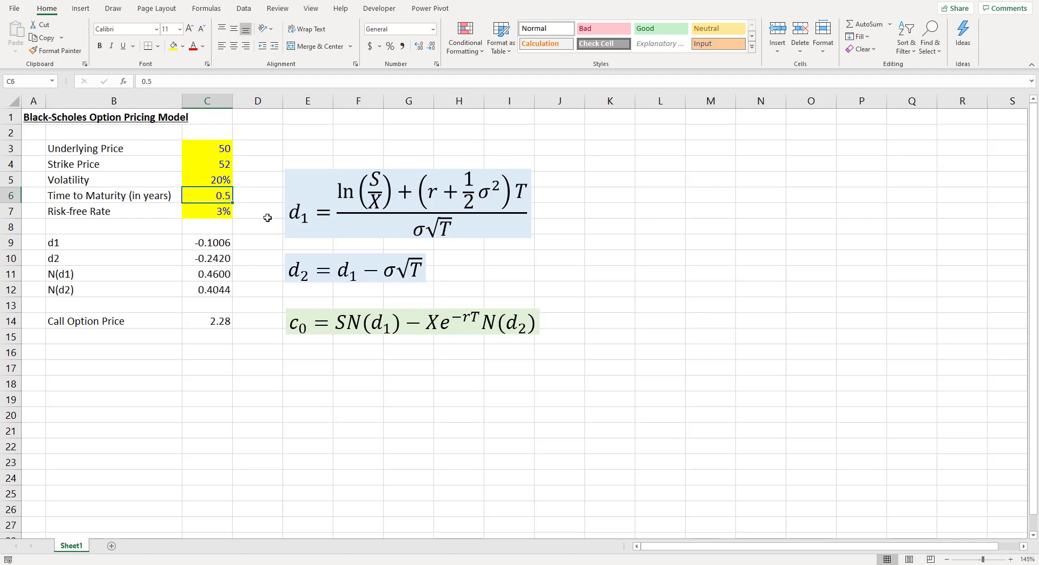
left_click(228, 211)
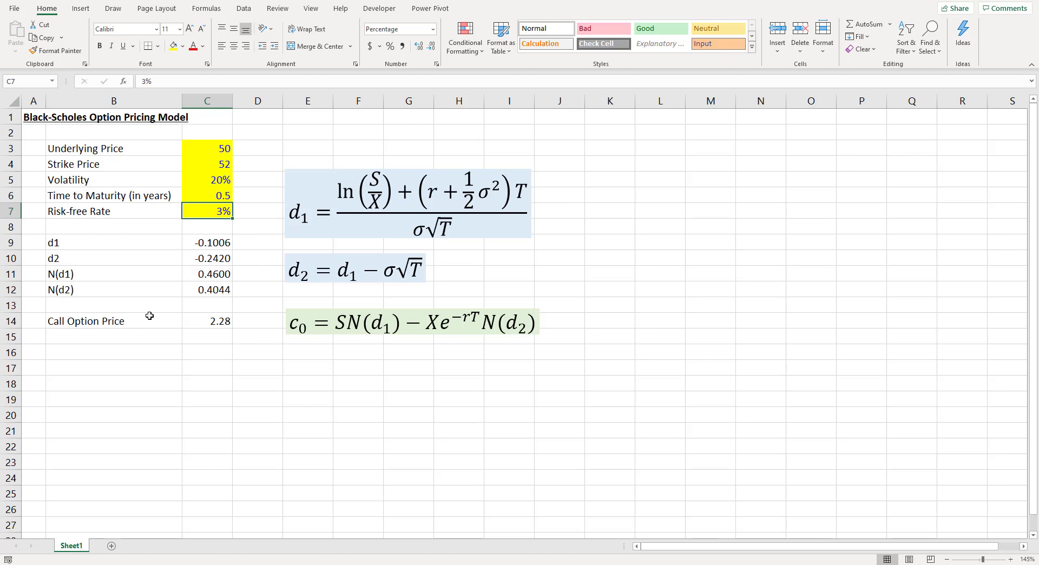
left_click_drag(111, 322, 219, 323)
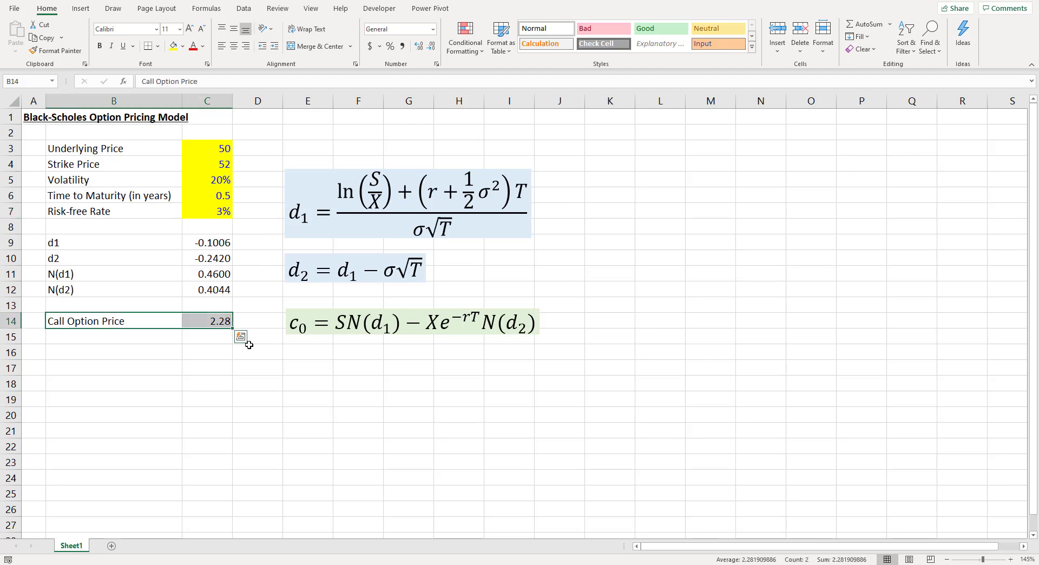
left_click(223, 374)
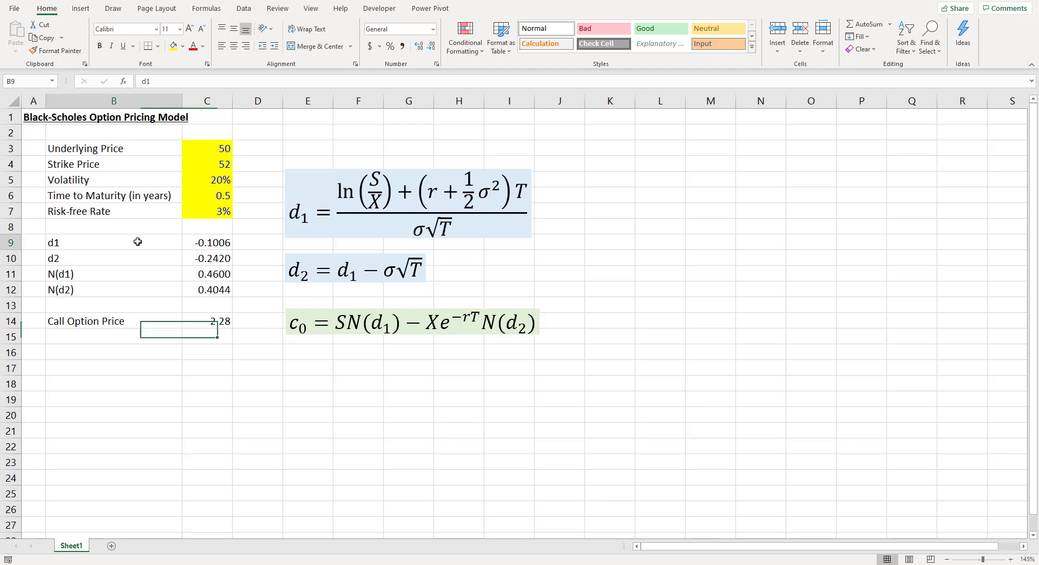
left_click_drag(139, 239, 223, 255)
left_click(288, 213)
left_click(258, 248)
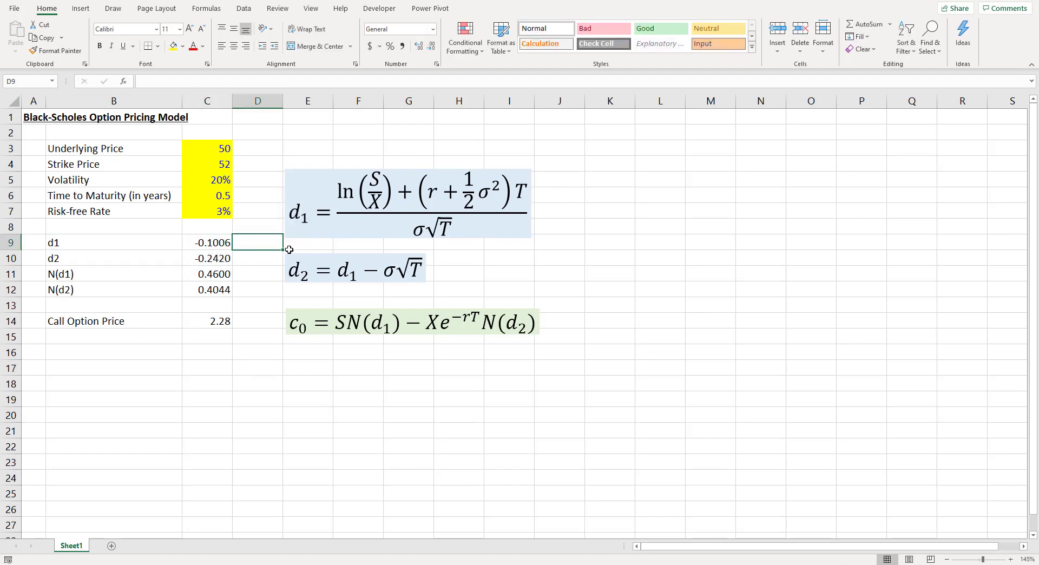
left_click(188, 244)
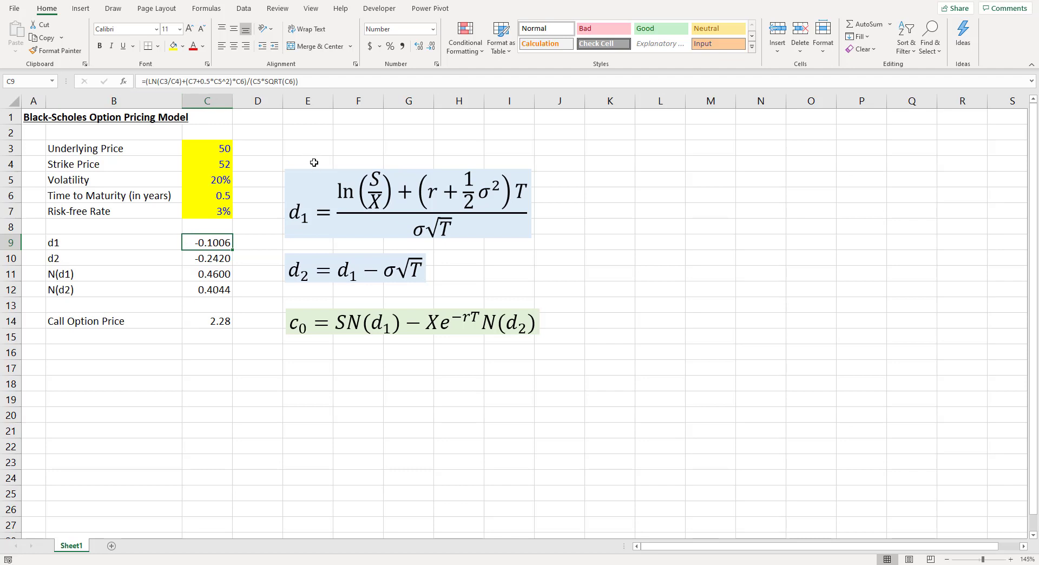
left_click(215, 263)
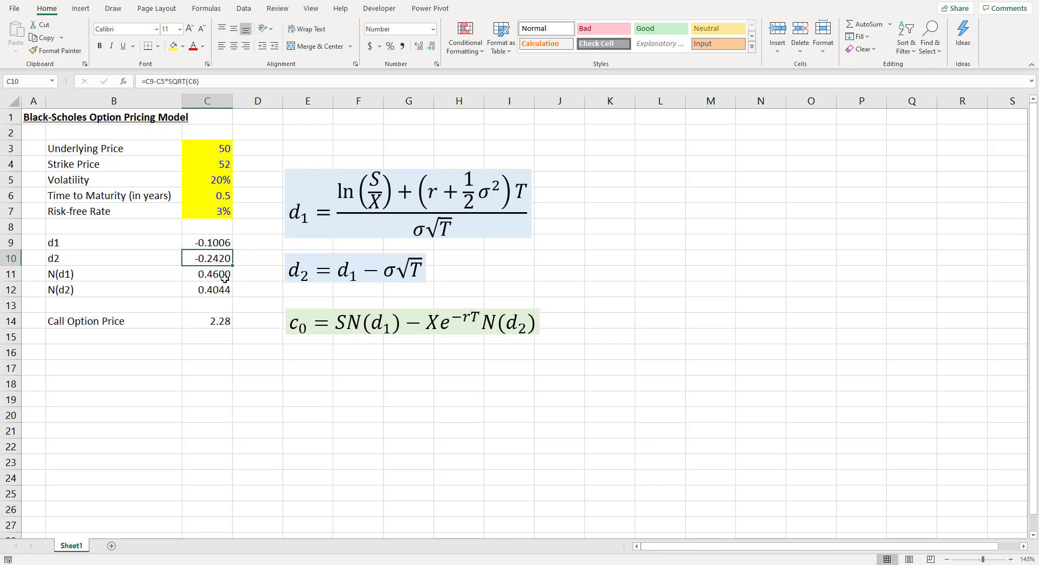
left_click(223, 279)
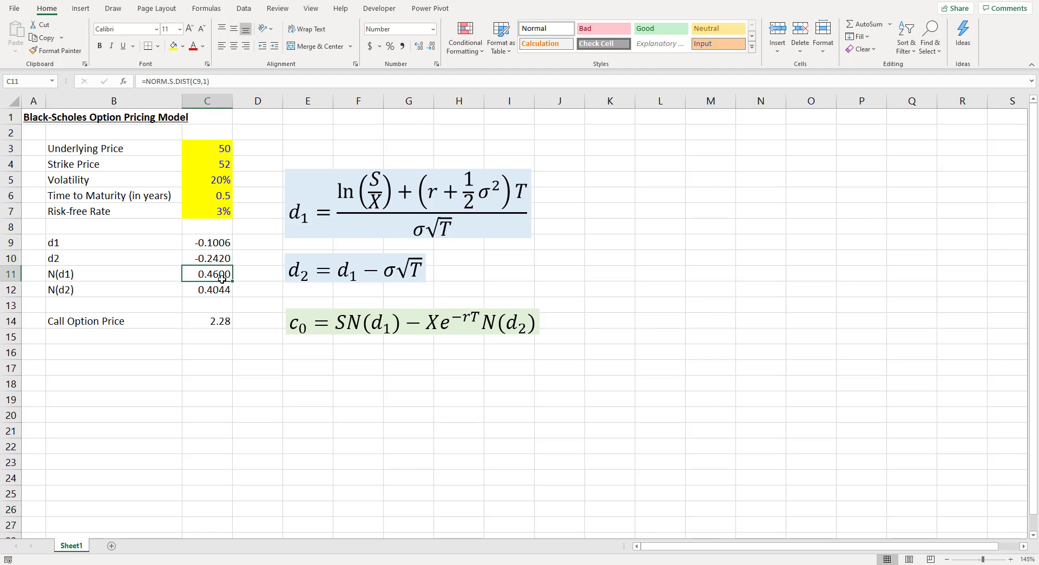
left_click(218, 290)
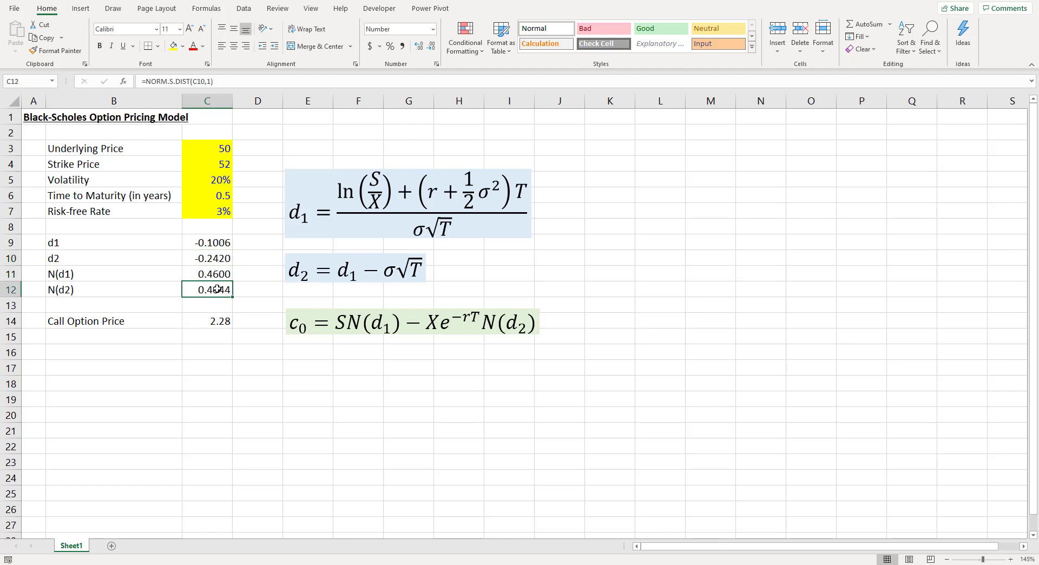
Compare the call option price formula in C14 with the displayed equation and its N(d1), N(d2) and volatility inputs.
left_click_drag(121, 278, 220, 274)
left_click(219, 274)
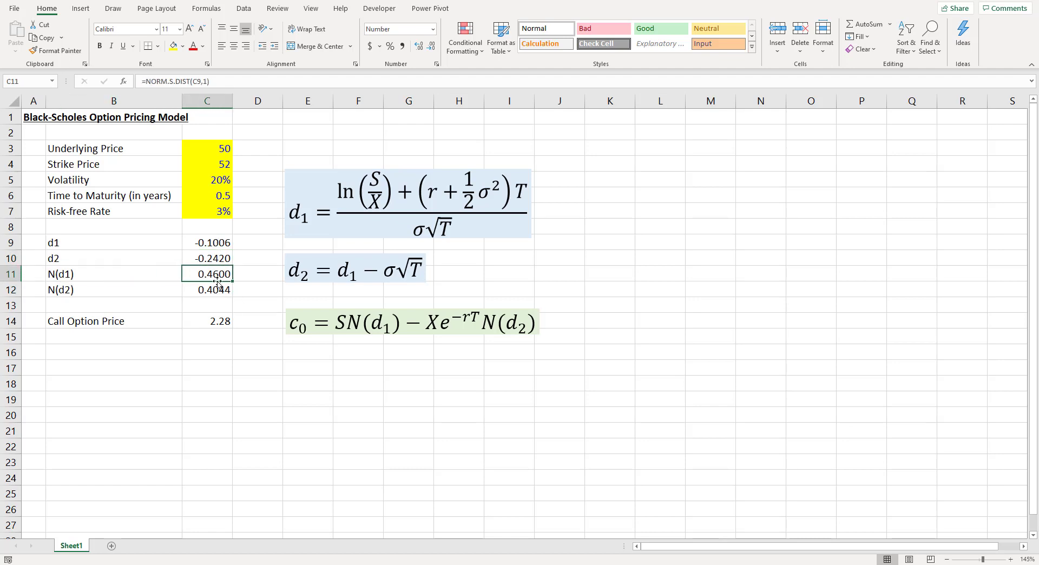
left_click(226, 291)
left_click(216, 306)
left_click(209, 321)
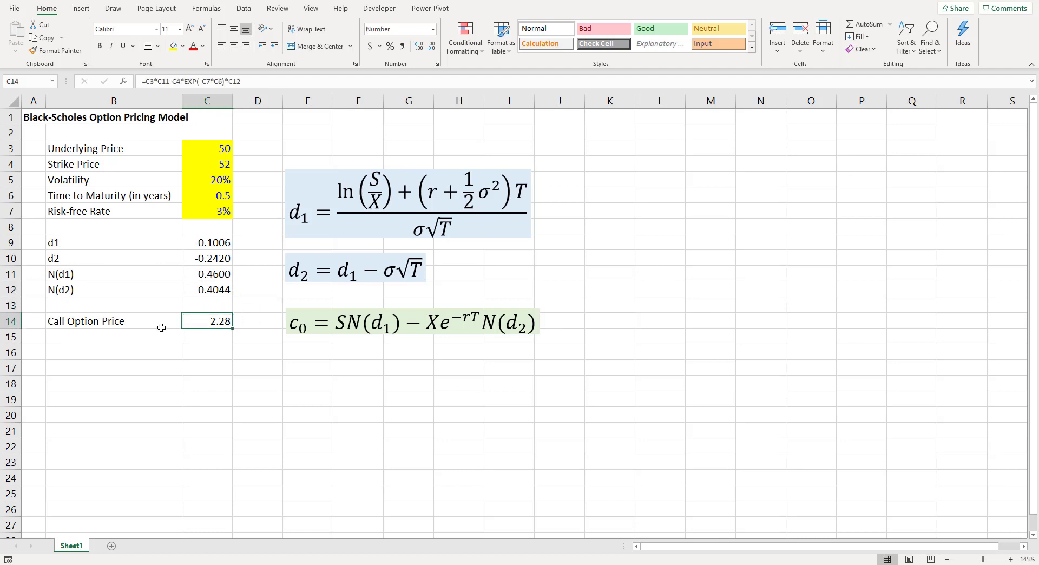
left_click(334, 329)
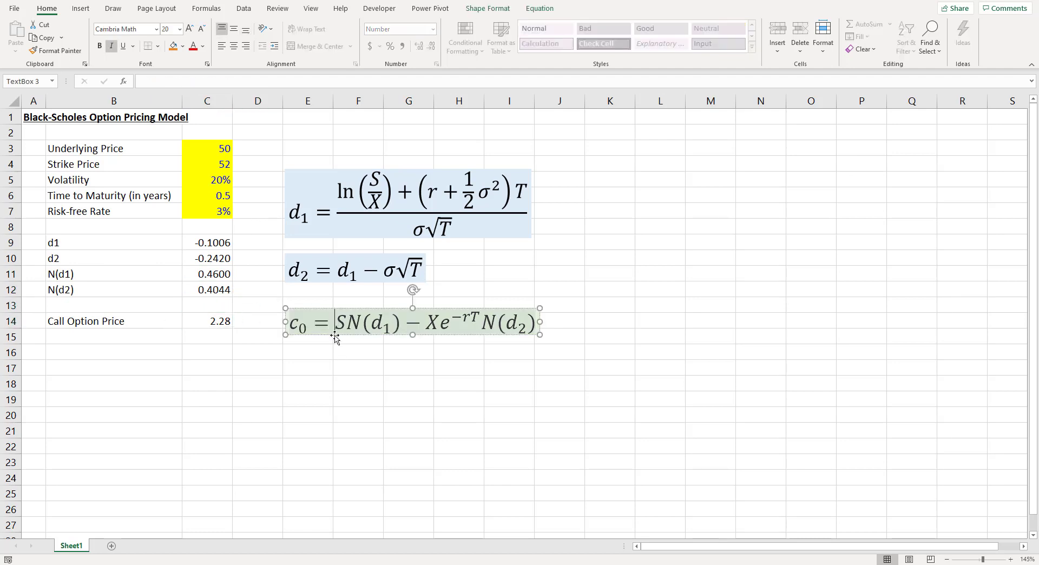
left_click(354, 363)
left_click(226, 319)
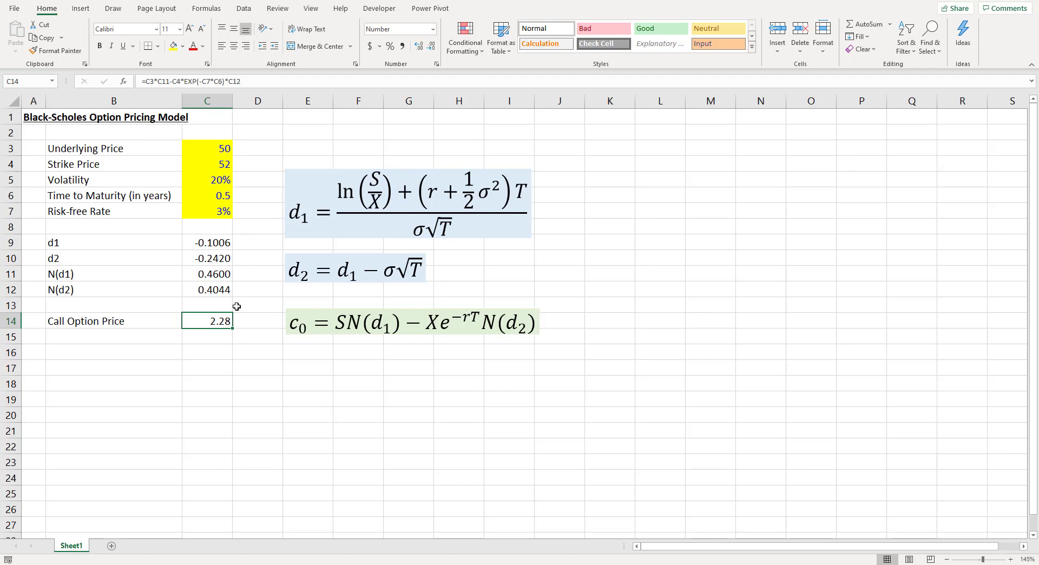
left_click(224, 184)
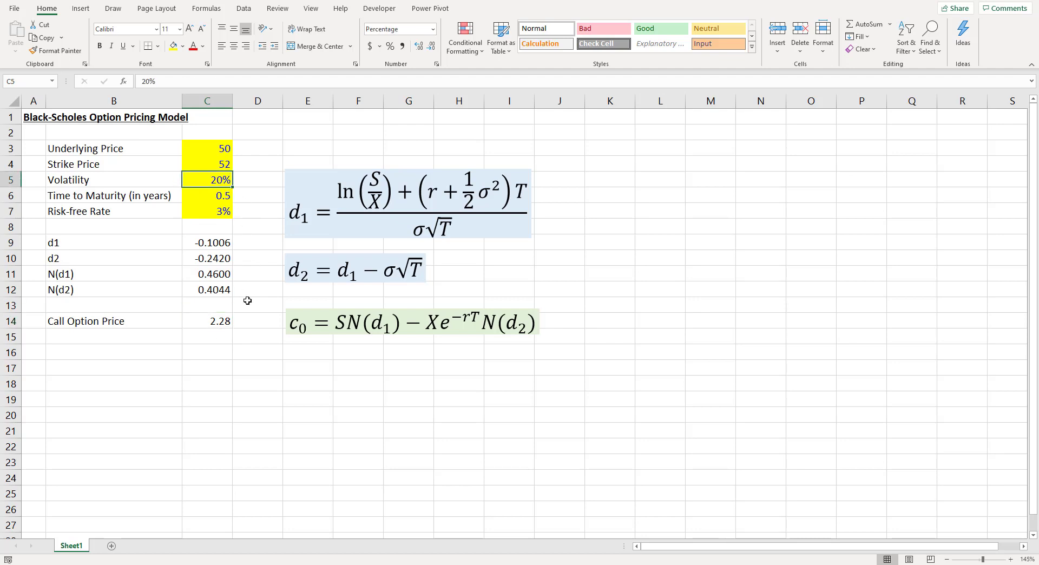
left_click(227, 322)
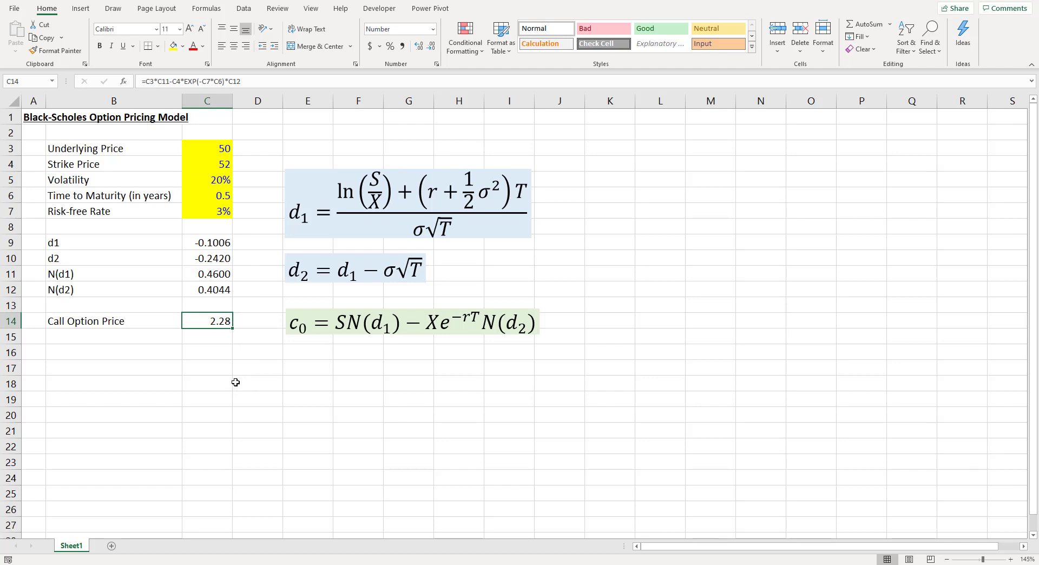
left_click(221, 179)
left_click(229, 319)
left_click(215, 363)
Run Goal Seek to bring the call option price in C14 to 5.20 by changing the volatility in C5, and accept the solution.
left_click(243, 9)
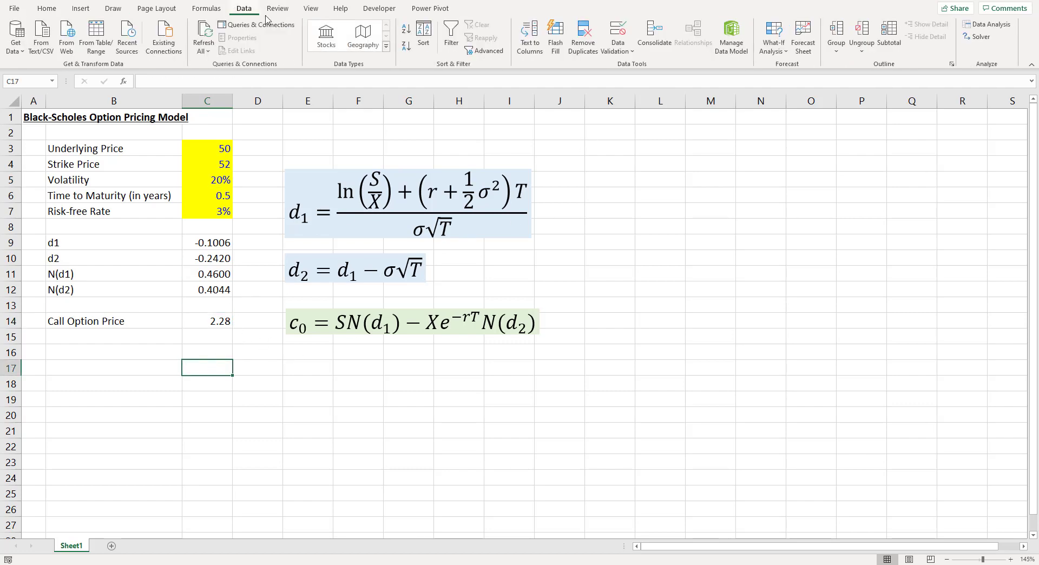
left_click(771, 52)
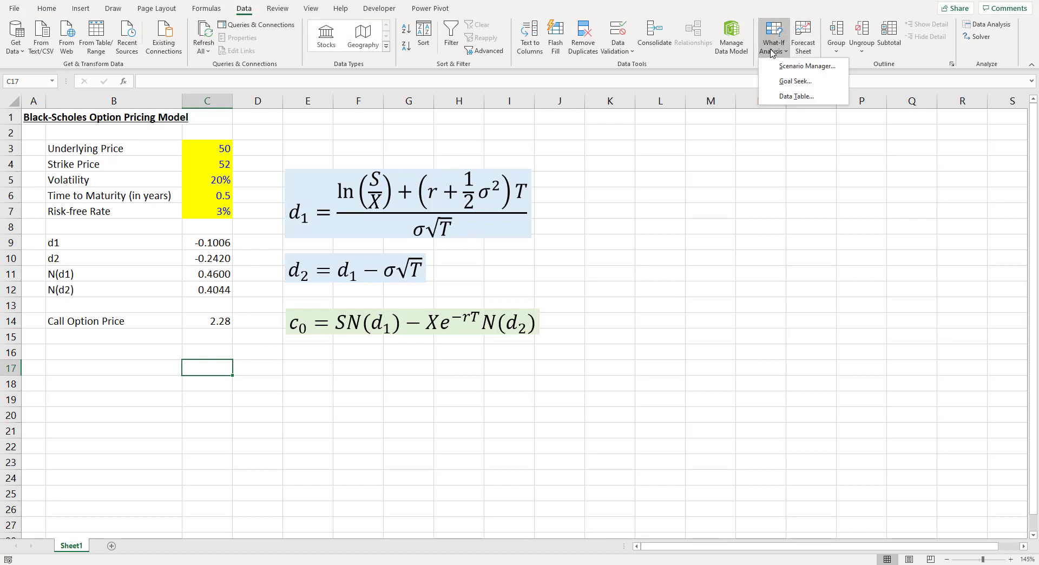
left_click(789, 82)
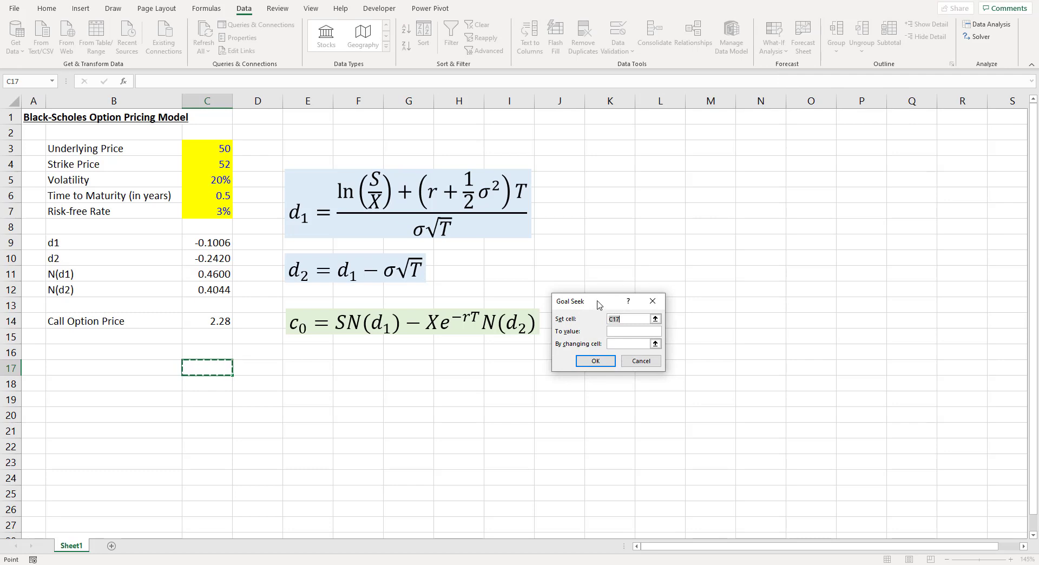
left_click_drag(598, 304, 452, 280)
left_click(476, 297)
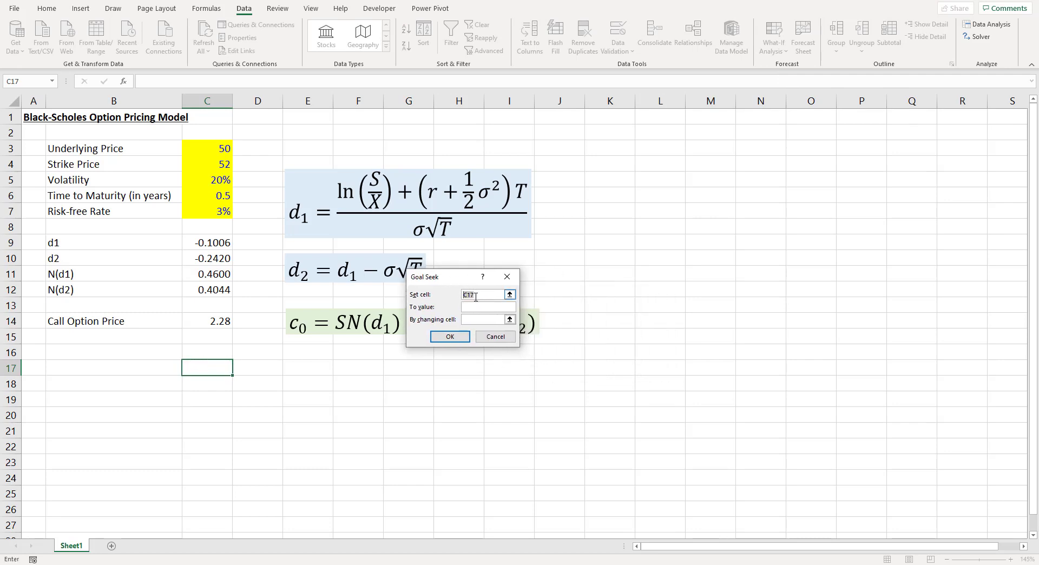
left_click(208, 321)
left_click(485, 307)
left_click(493, 320)
left_click(200, 180)
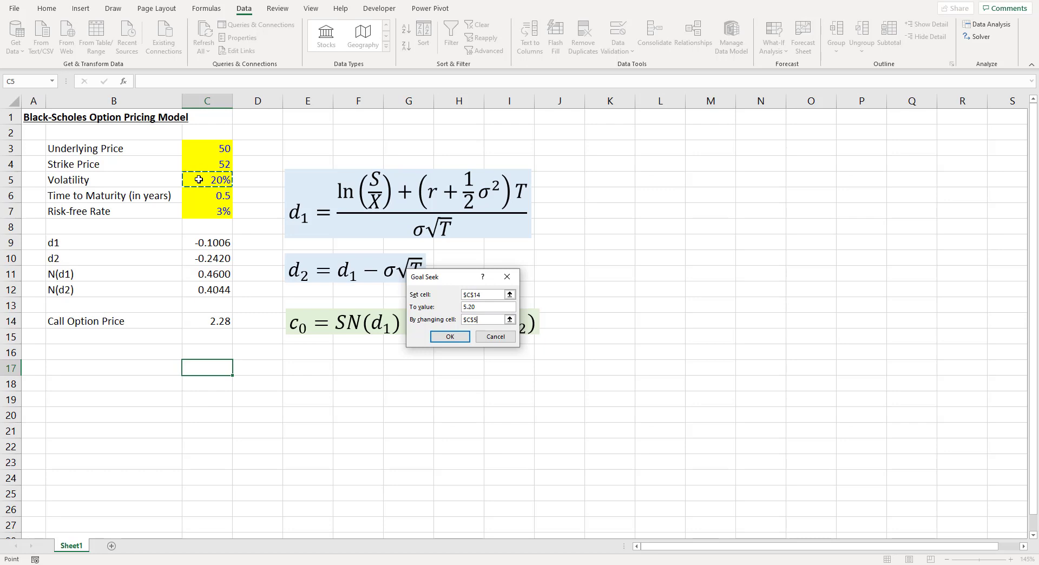
left_click(459, 341)
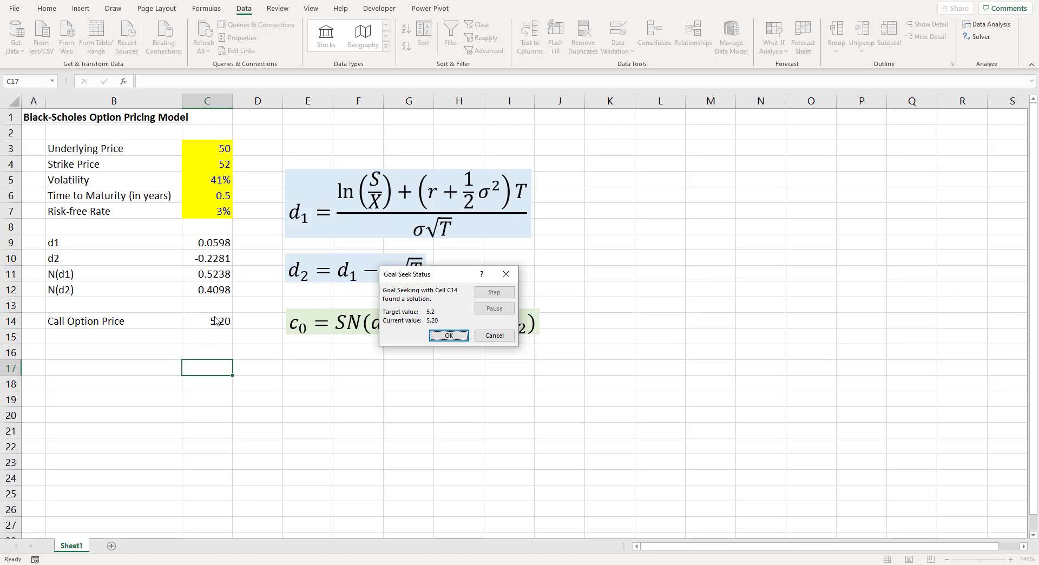
left_click(448, 337)
Format the volatility in C5 to show two decimal places.
left_click(218, 181)
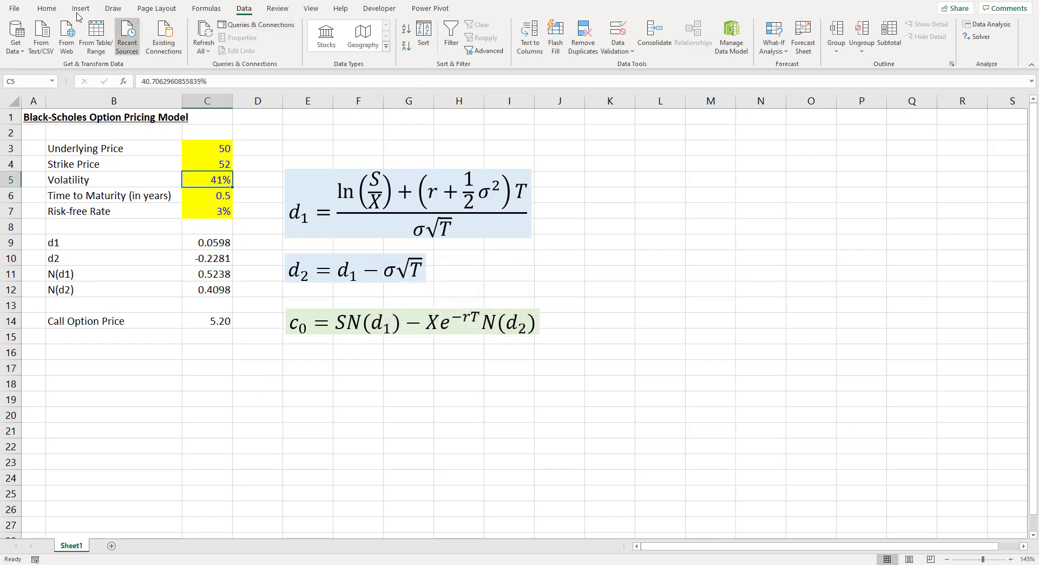
left_click(47, 8)
left_click(419, 46)
left_click(418, 46)
left_click(610, 194)
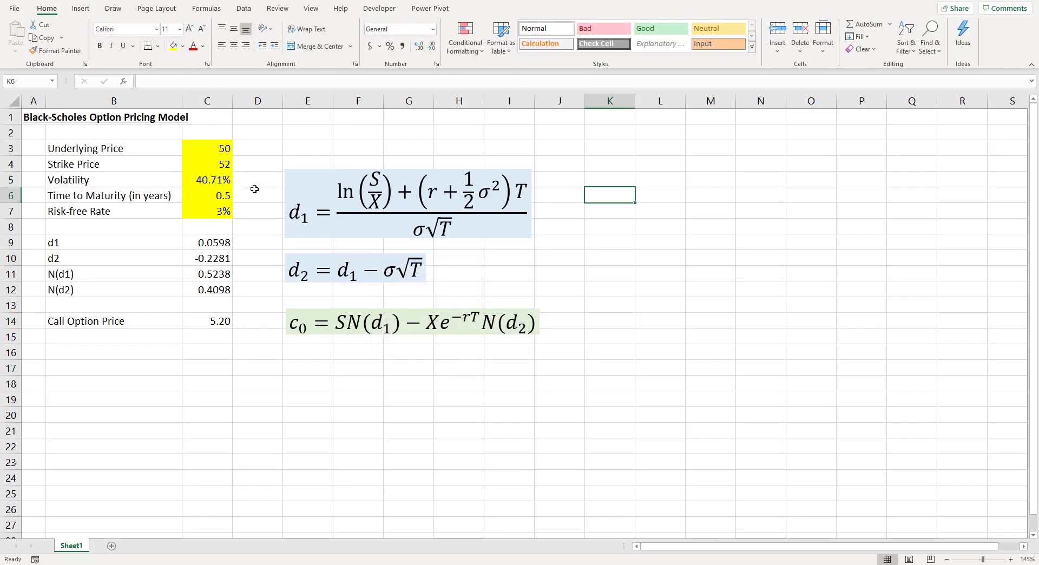
left_click(223, 184)
left_click(257, 415)
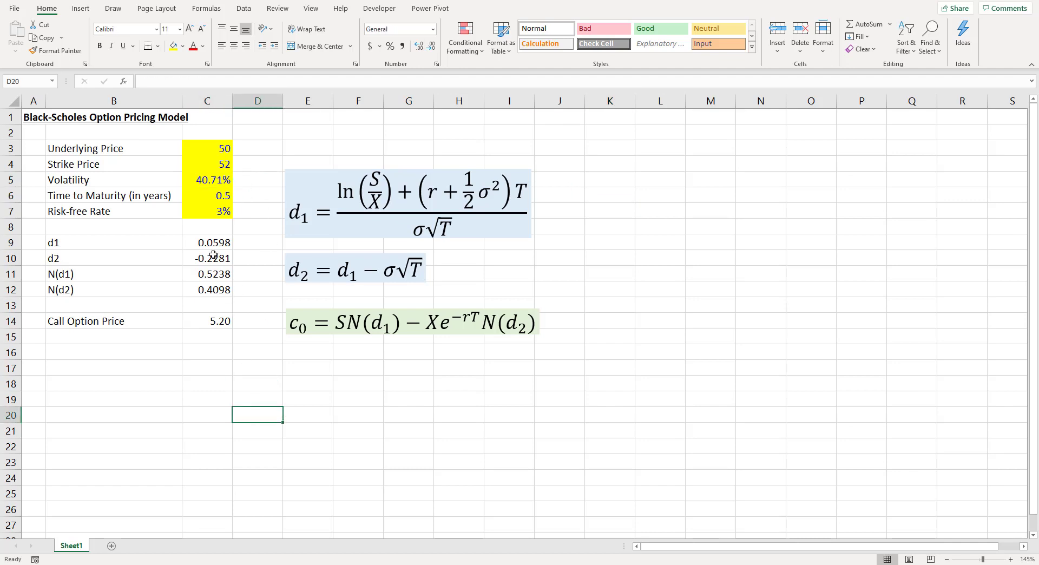
left_click(218, 180)
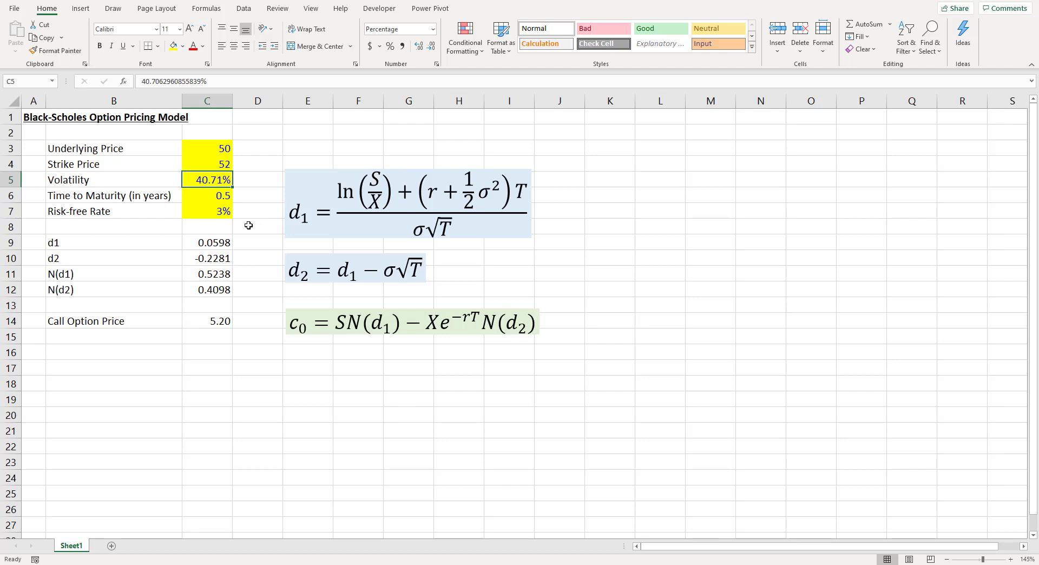
left_click(222, 322)
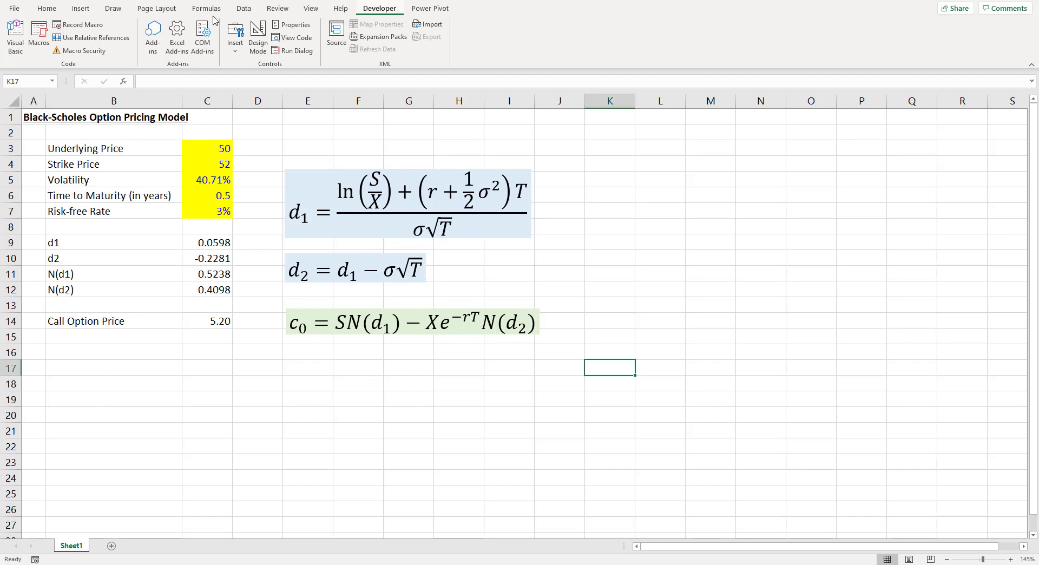
Start recording a new macro stored in this workbook, replacing the suggested macro name.
left_click(80, 25)
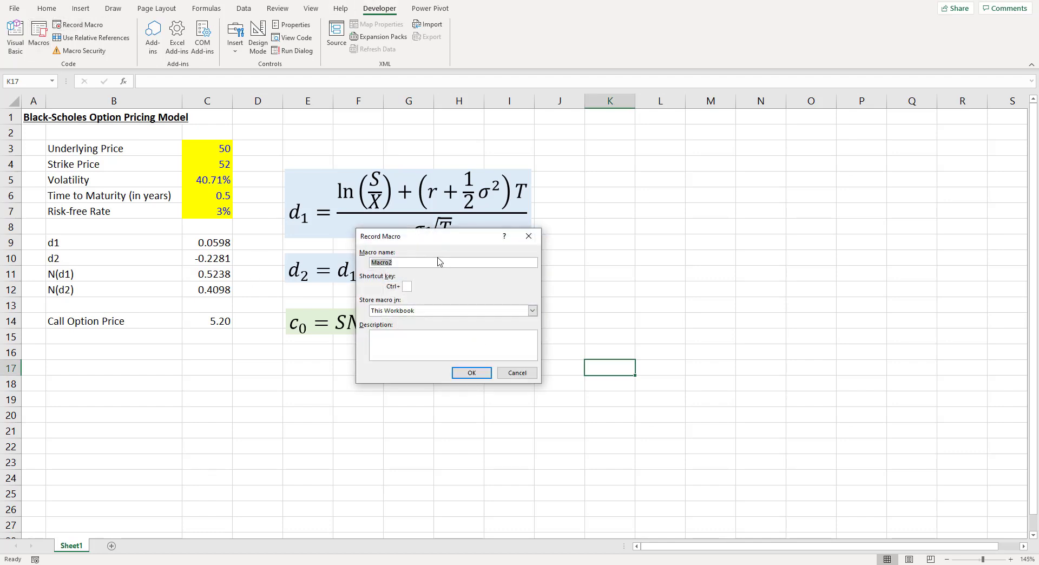
key("BackSpace")
left_click(471, 373)
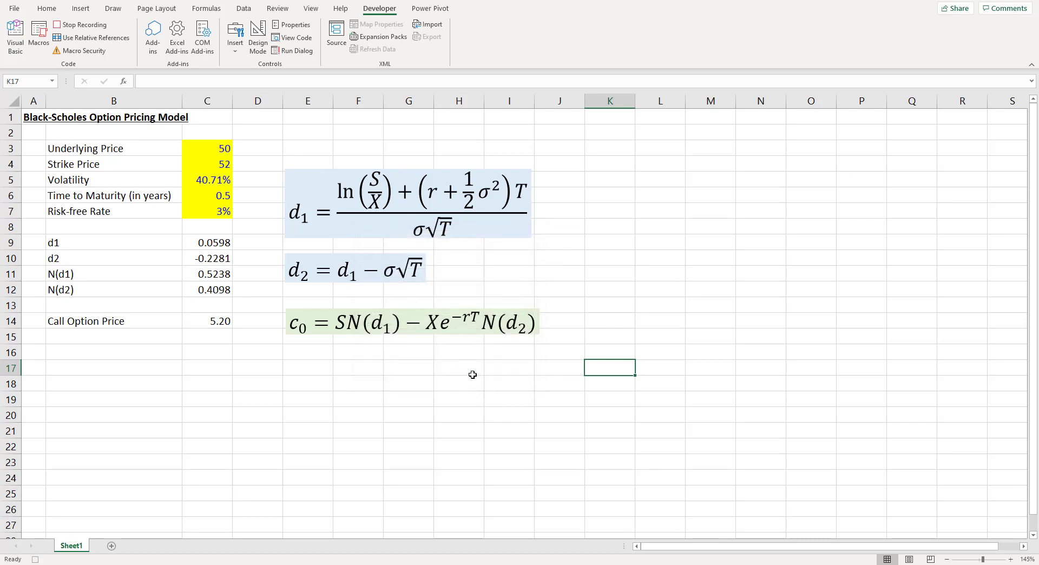
Run Goal Seek to bring the call option price in C14 to 8 by changing the volatility in C5, and accept the solution.
left_click(245, 9)
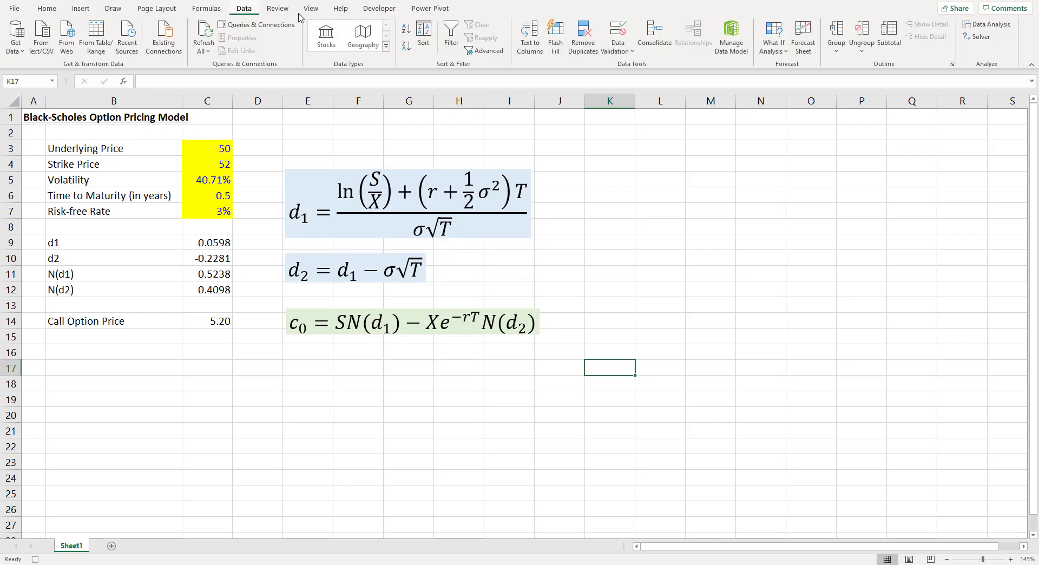
left_click(779, 54)
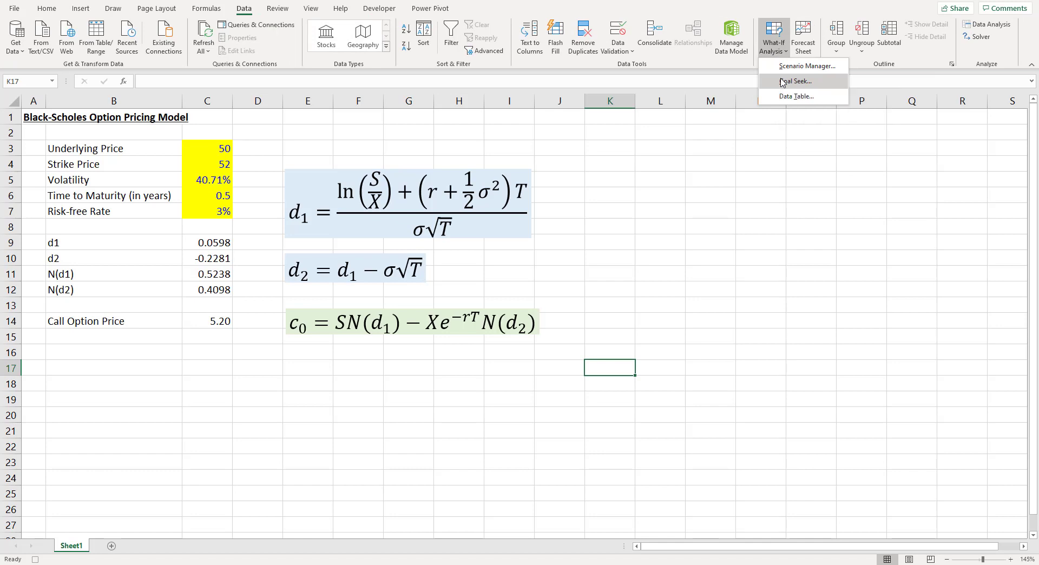
left_click(782, 82)
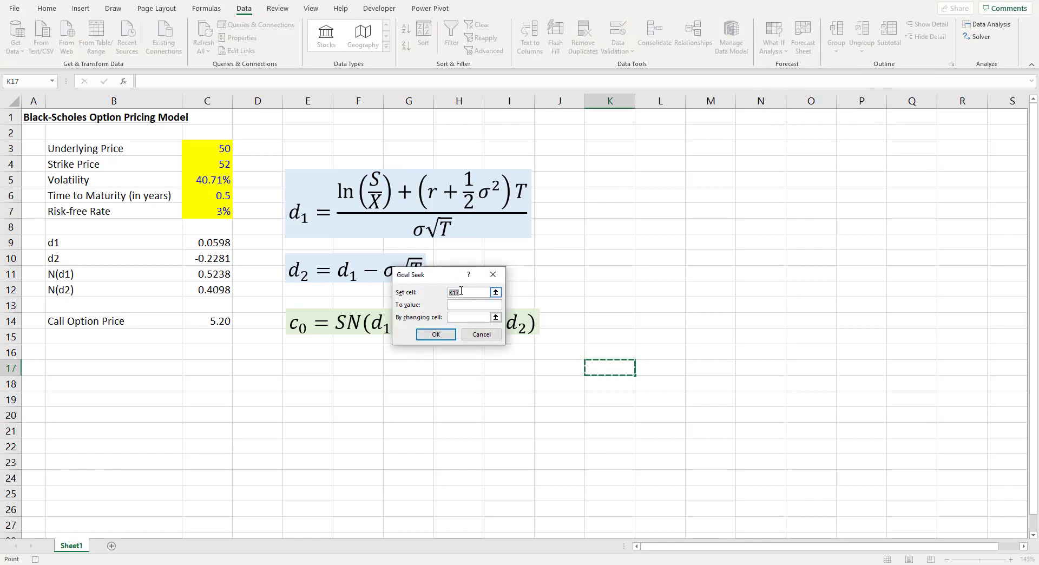
left_click(211, 321)
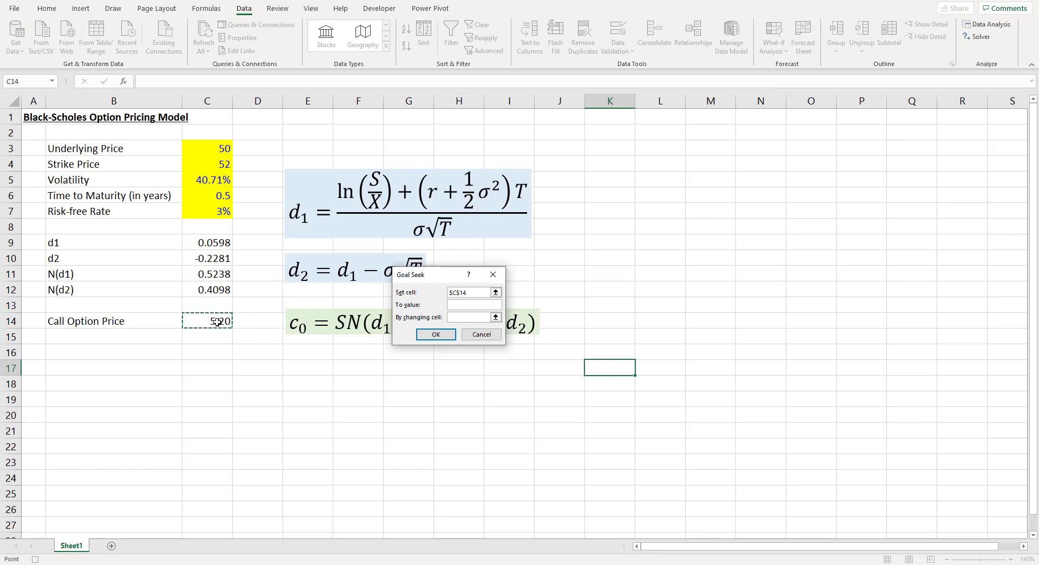
left_click(472, 306)
left_click(471, 317)
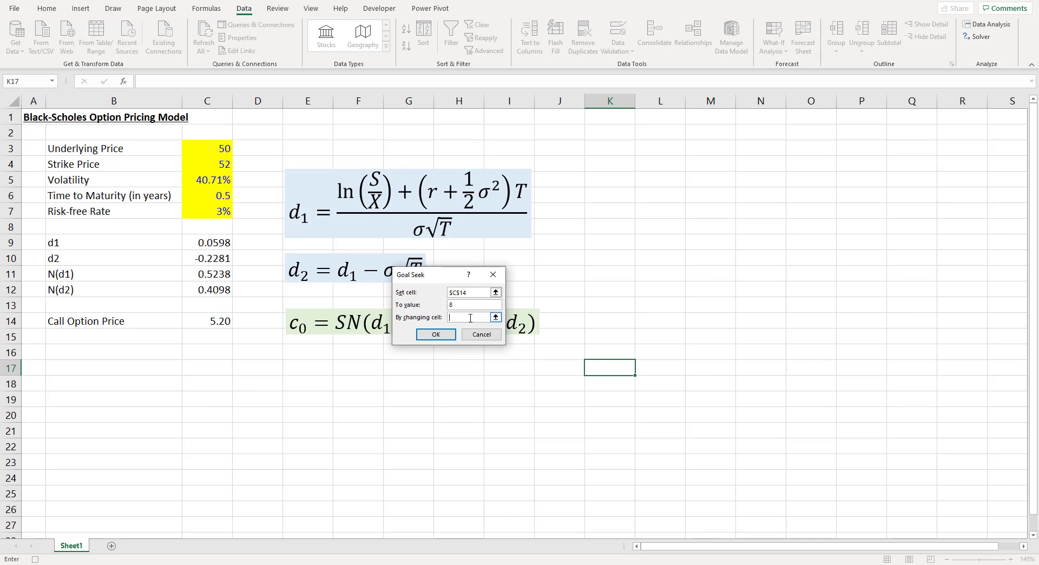
left_click(210, 180)
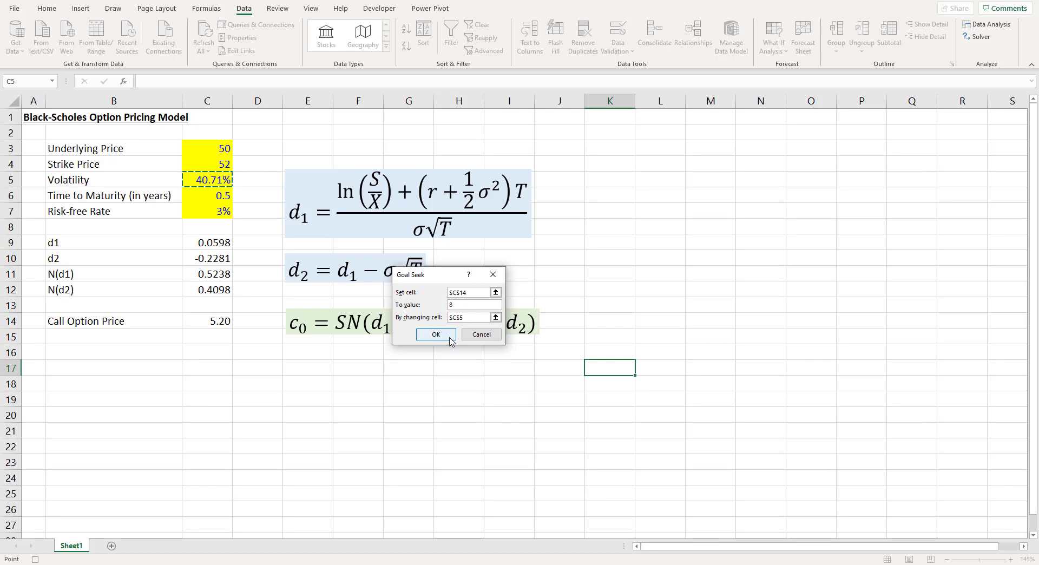
left_click(436, 335)
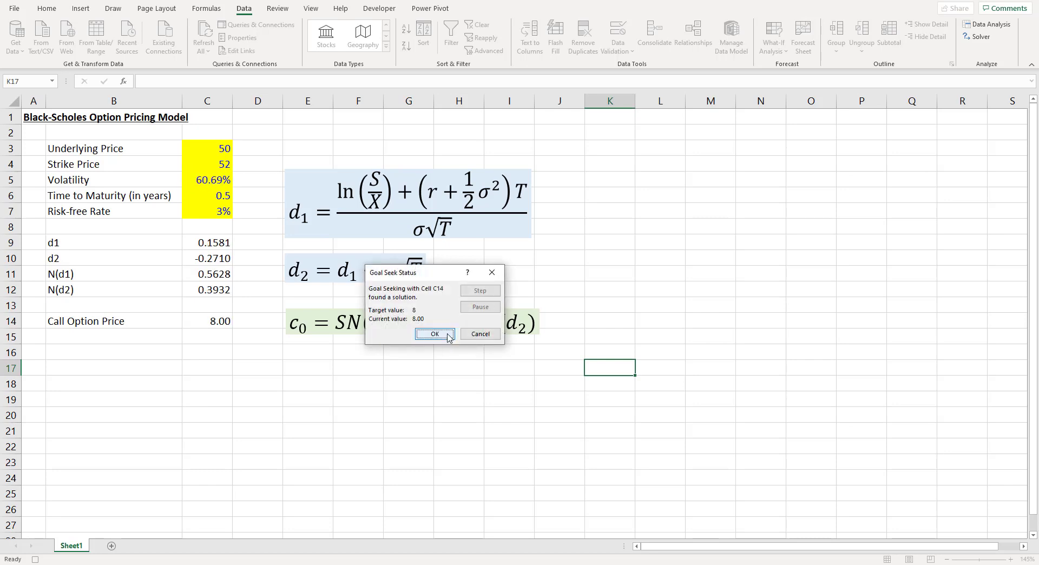
left_click(447, 335)
Stop recording the macro and open the code of the ImpliedVol macro for editing.
left_click(380, 8)
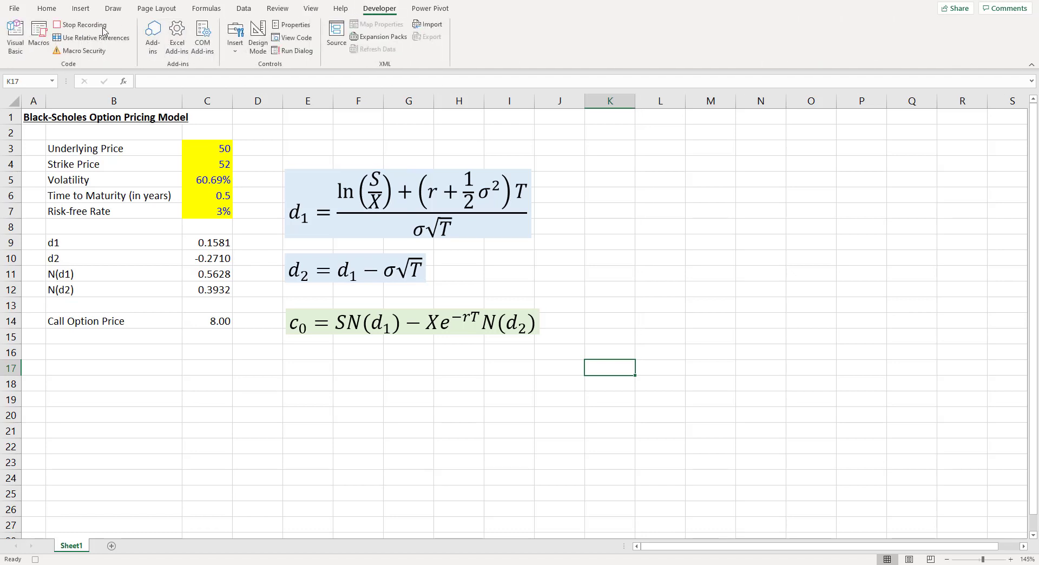
left_click(86, 25)
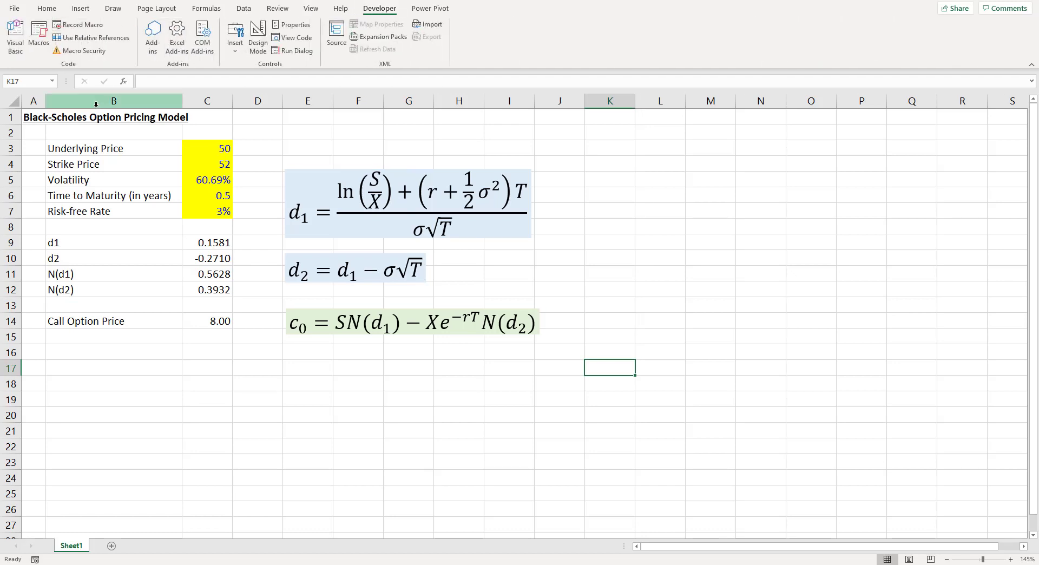
left_click(39, 38)
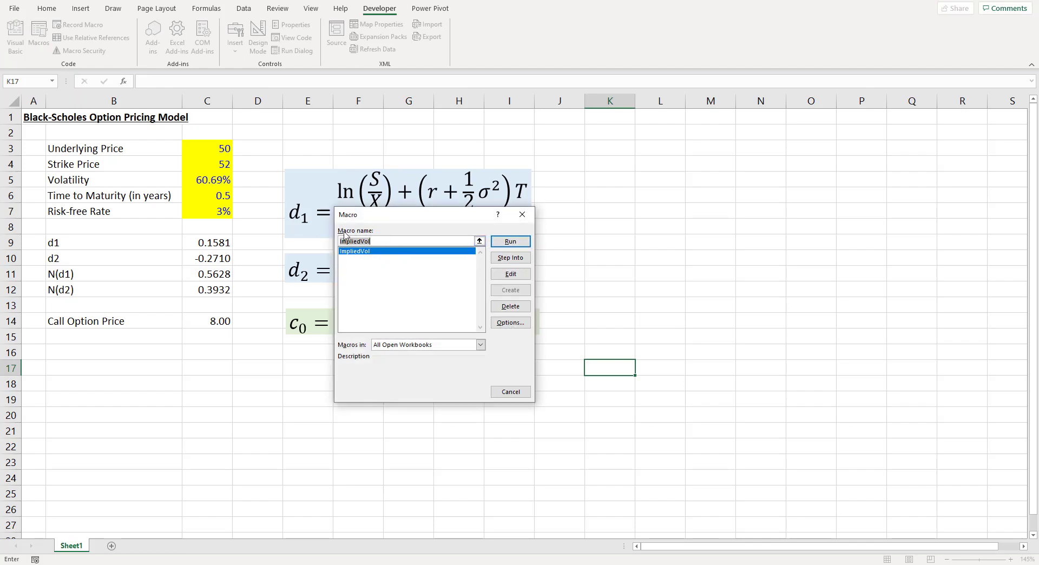
left_click(510, 275)
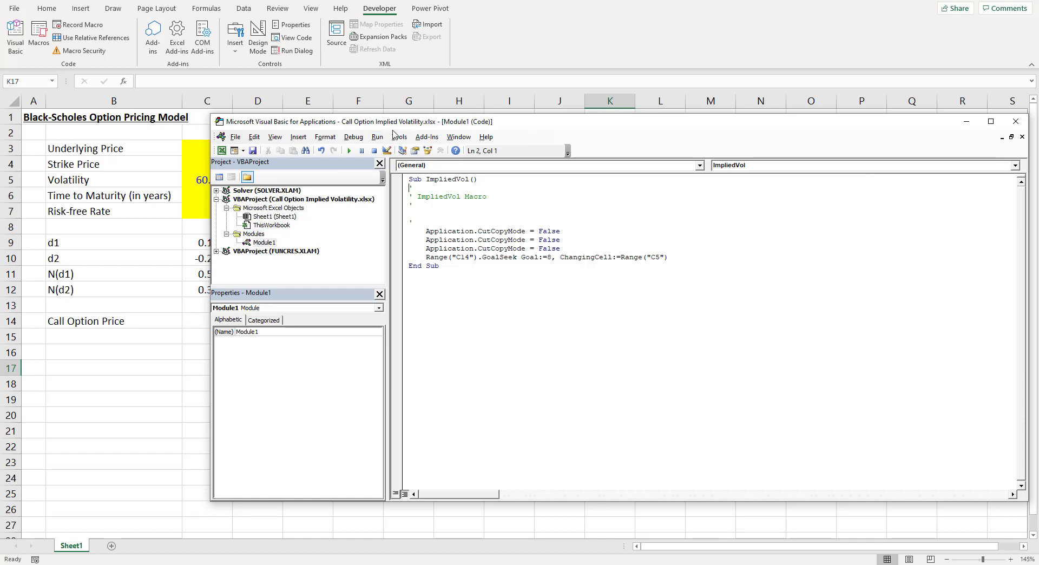
Delete the three Application.CutCopyMode = False lines from the ImpliedVol macro, keeping the GoalSeek line.
left_click_drag(421, 231, 678, 255)
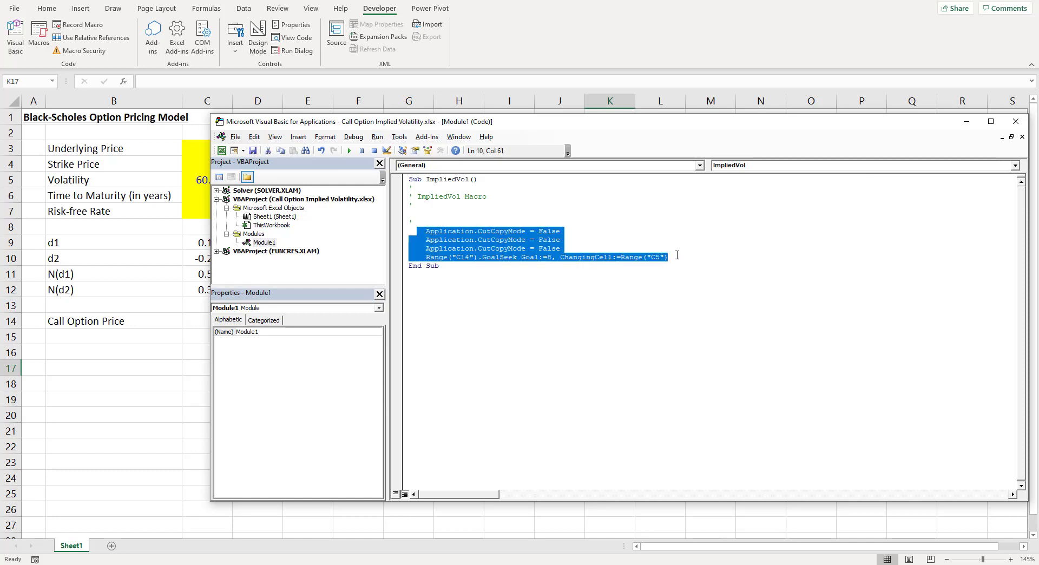
left_click(487, 219)
left_click_drag(413, 231, 568, 246)
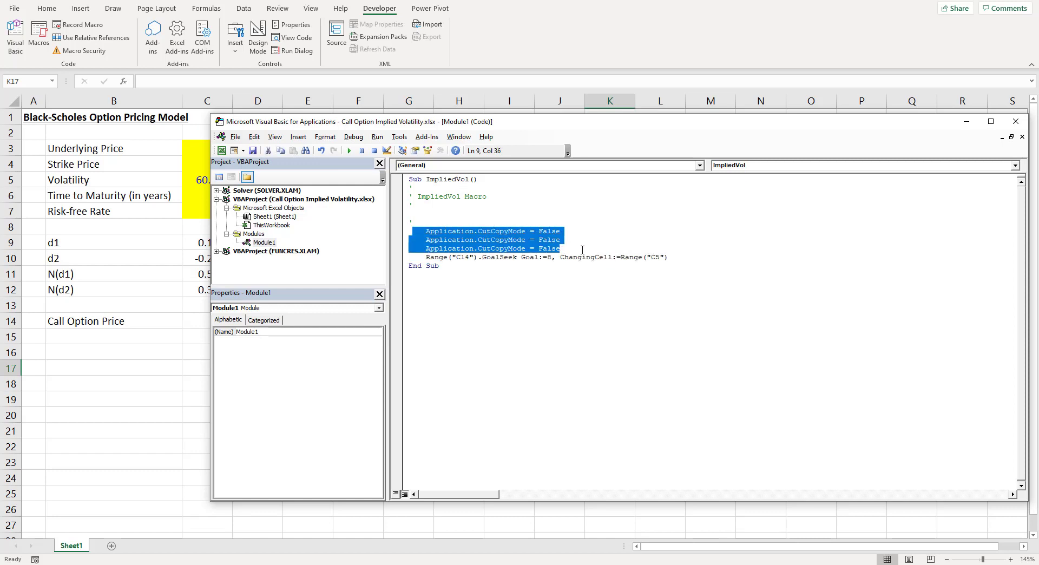
key("Delete")
left_click_drag(412, 239, 683, 241)
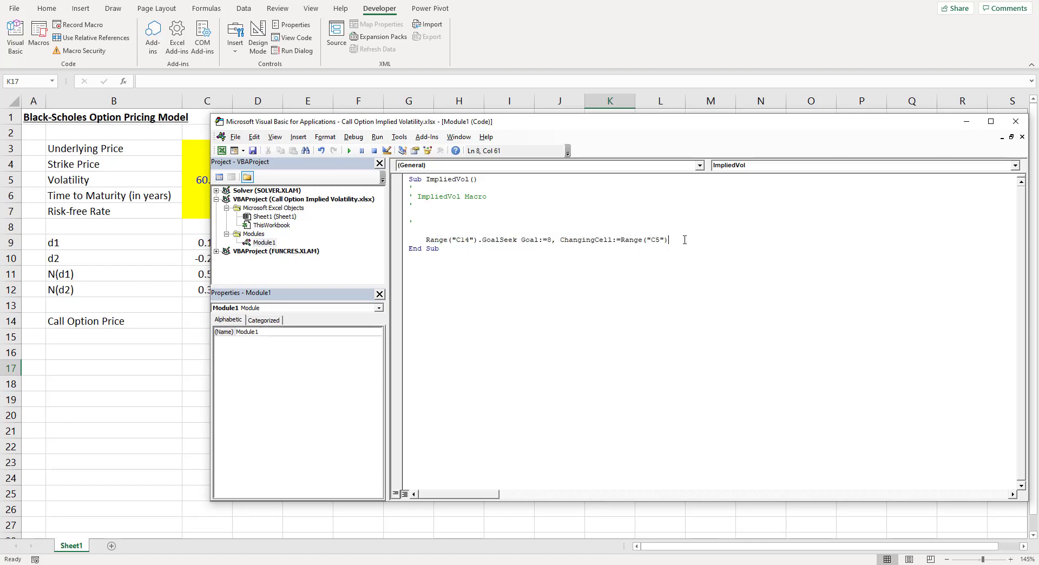
Return to the worksheet and enter the label "Target Call Price" in B16.
left_click(42, 370)
left_click(106, 350)
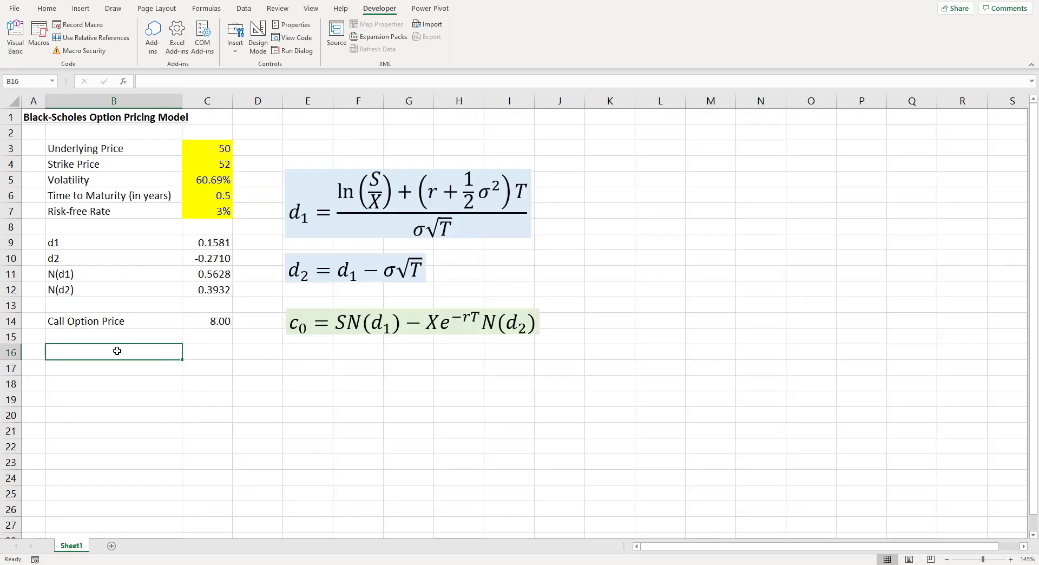
type("Ta")
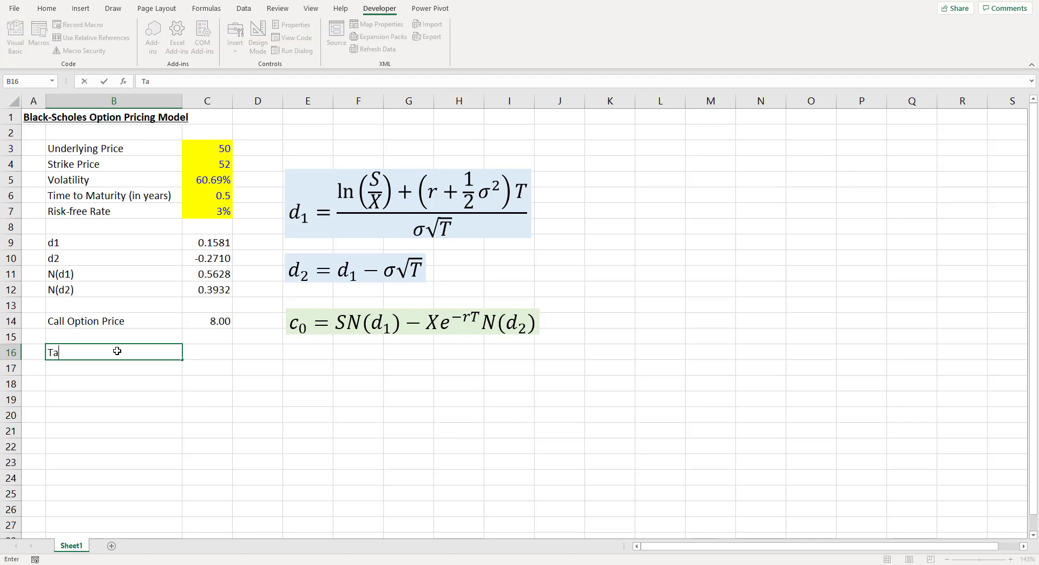
type("rget Call Price")
key("Tab")
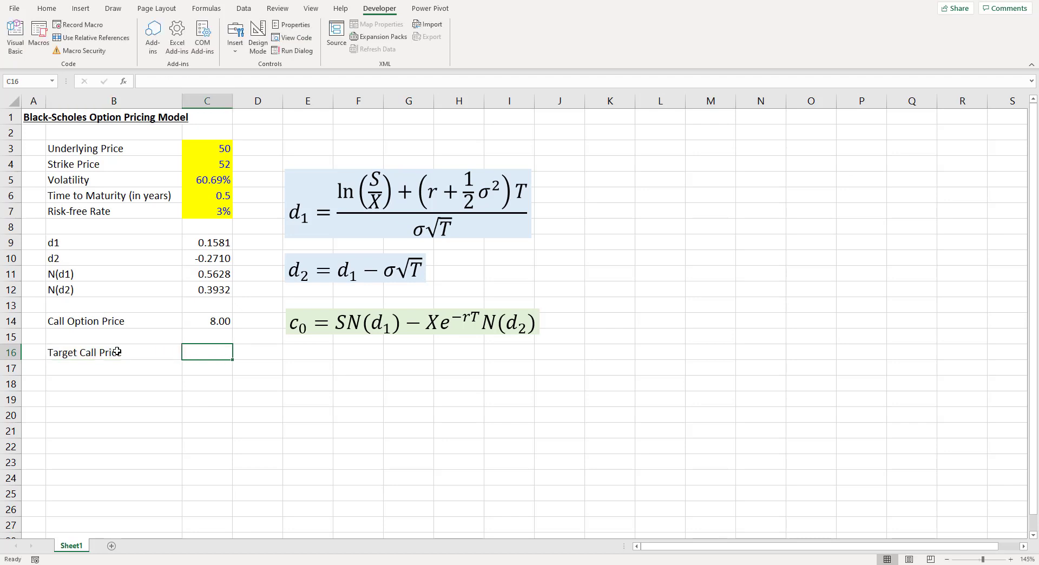
Enter 10 as the target call price in C16.
key("Up")
key("Up")
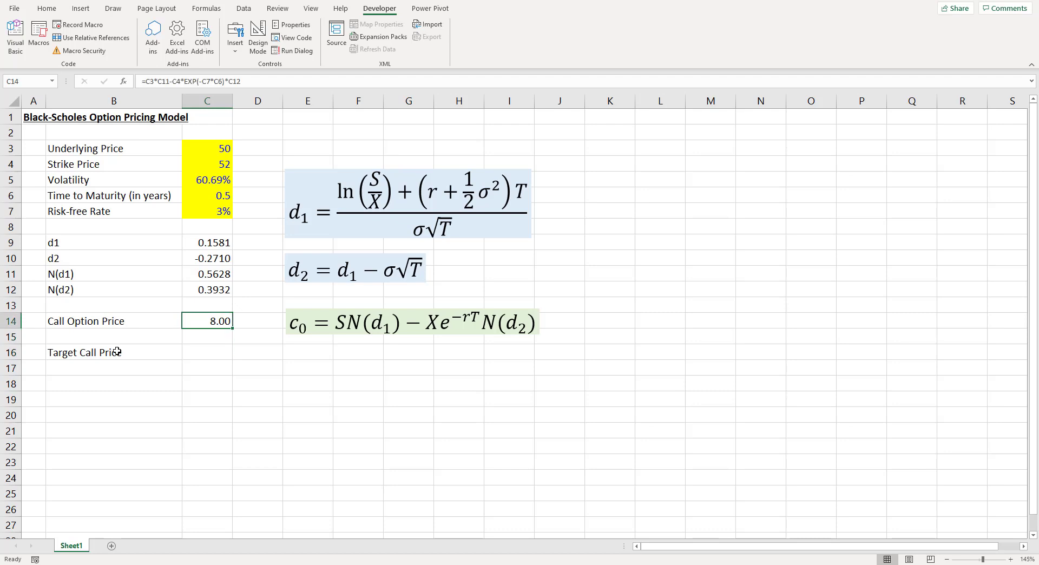
key("Down")
key("Down")
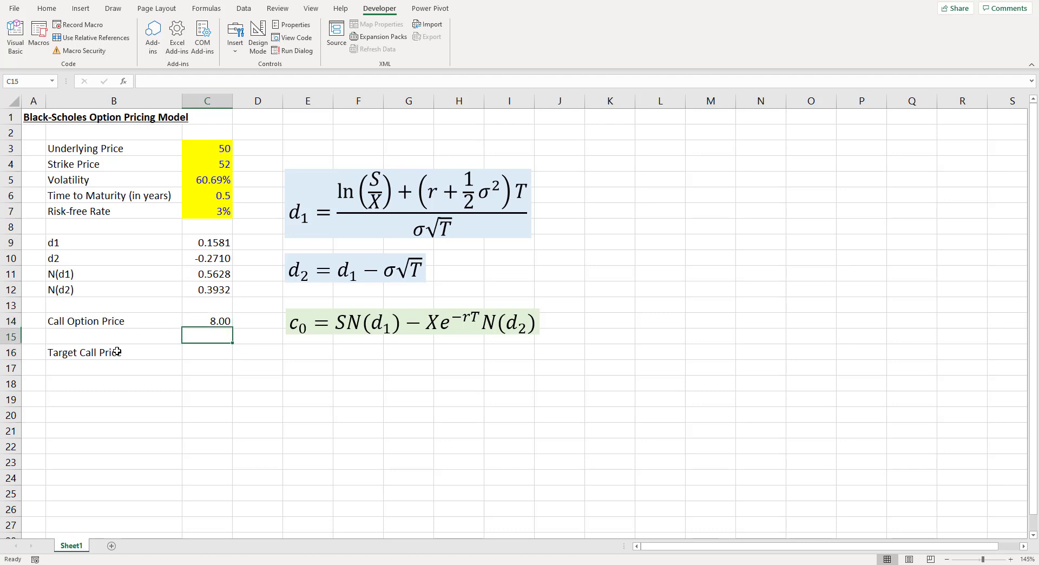
key("Left")
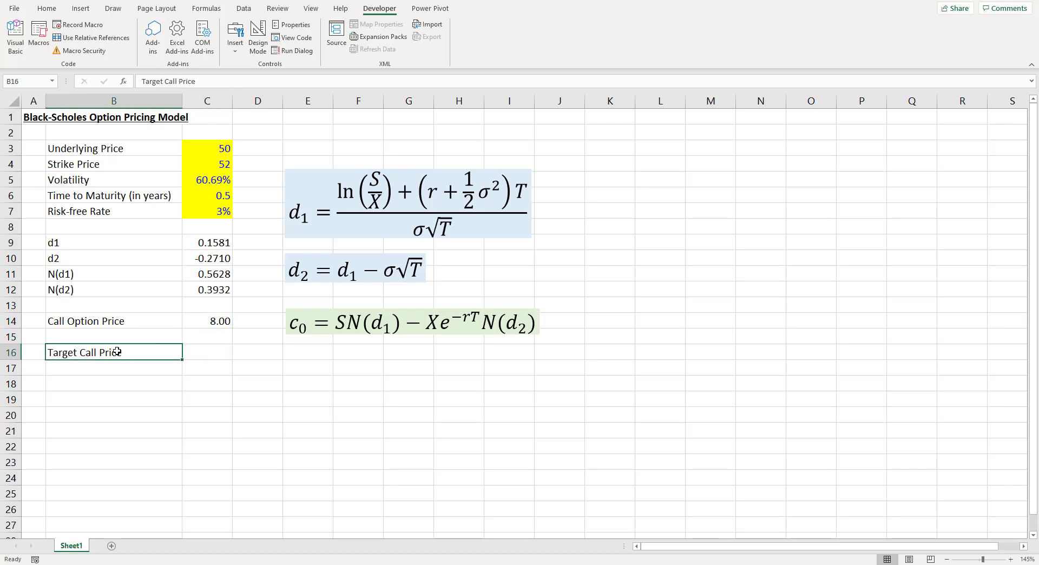
key("Right")
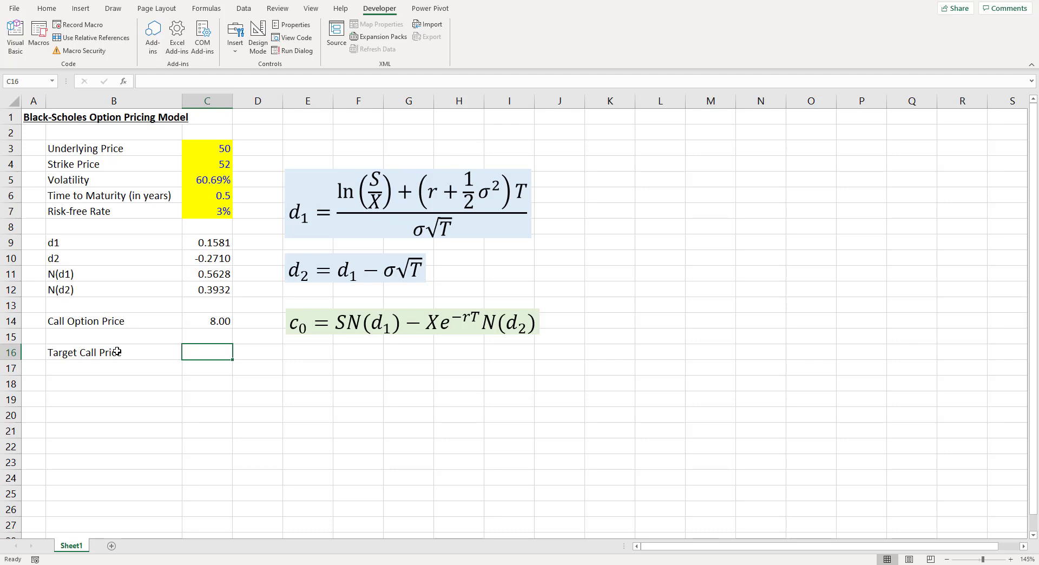
type("10")
key("Return")
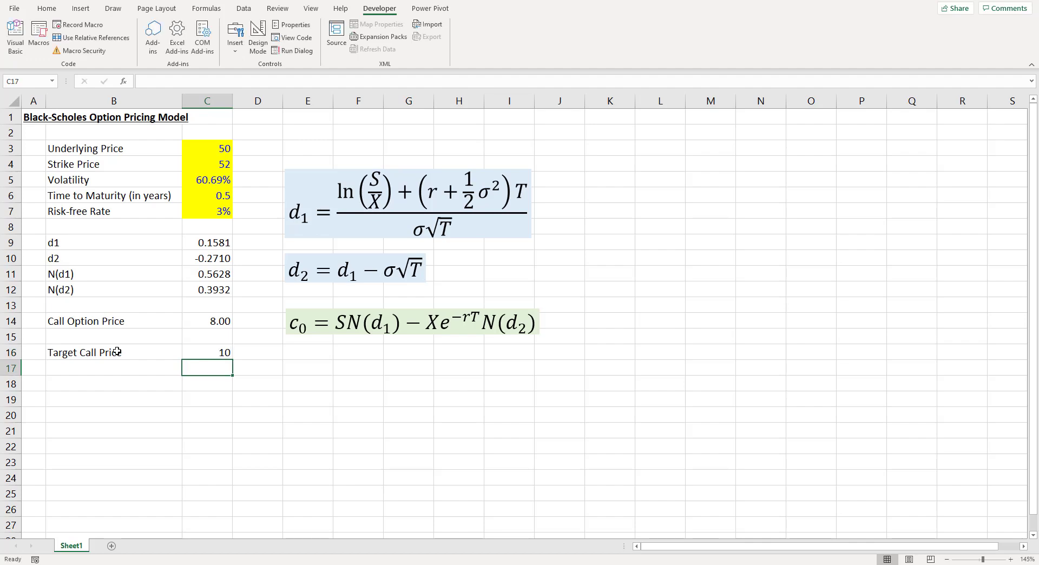
key("Up")
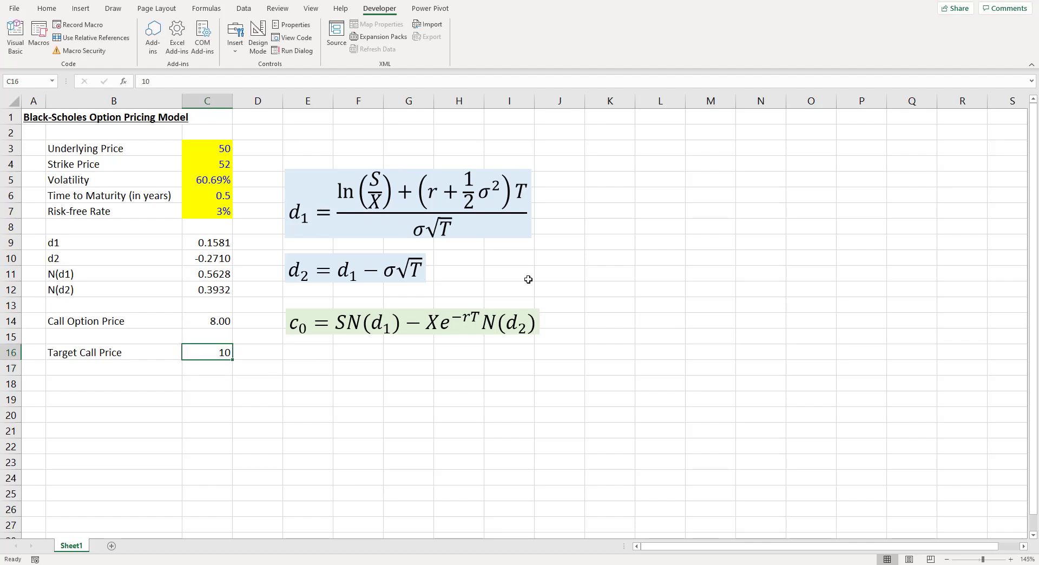
In the ImpliedVol macro's GoalSeek line, replace the fixed goal value with Range("C16").Value and check the line's arguments.
key("alt+F11")
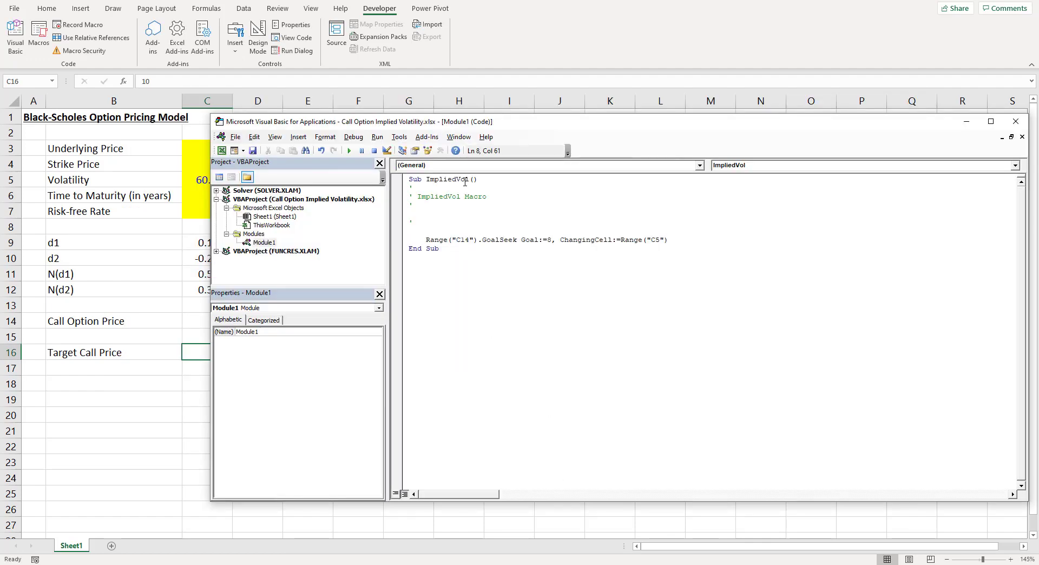
left_click_drag(455, 123, 567, 87)
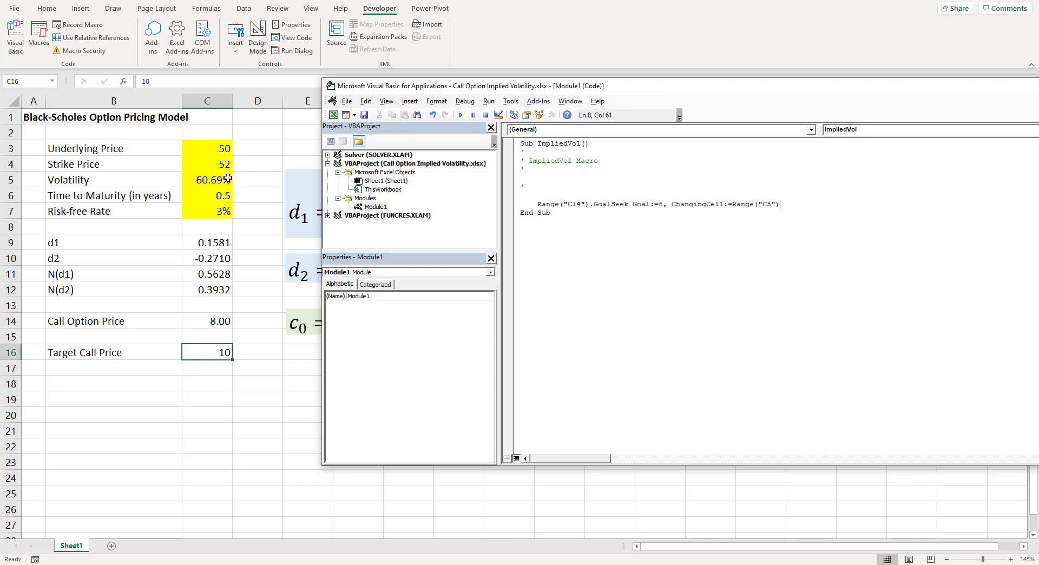
left_click_drag(538, 204, 585, 204)
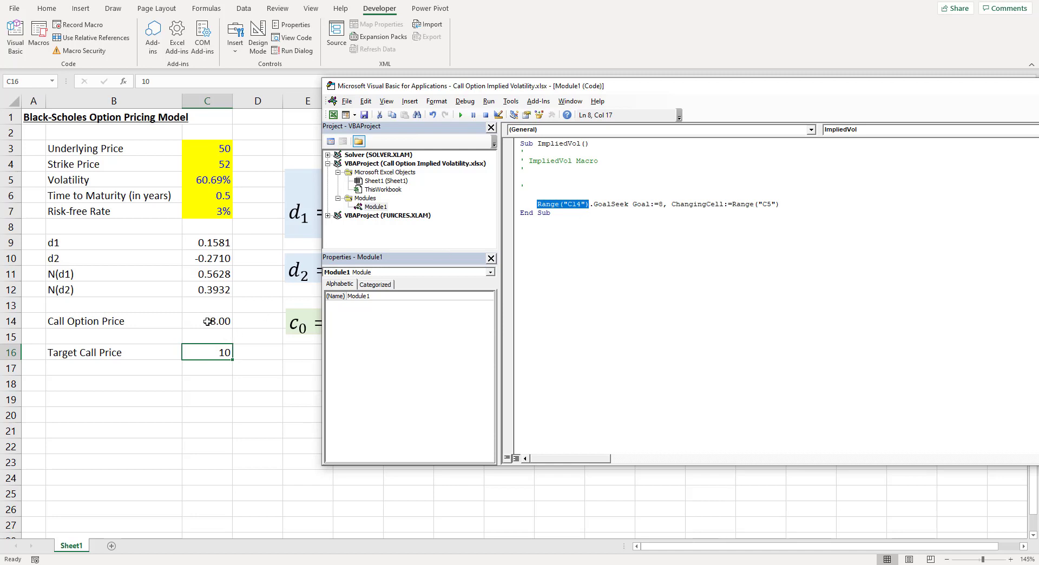
double_click(661, 204)
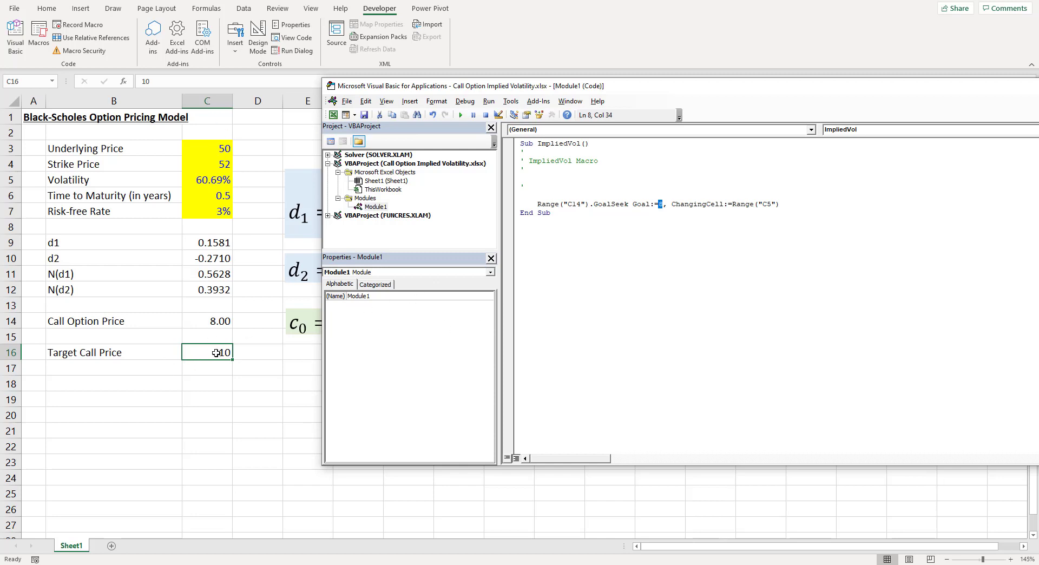
key("Up")
key("BackSpace")
type("Range(\"C")
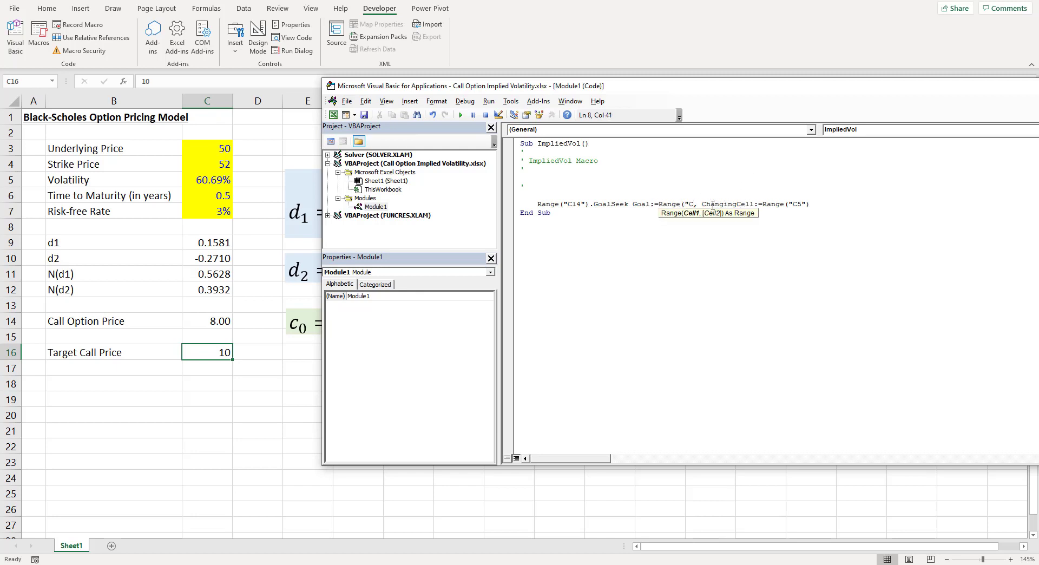
type("16\")")
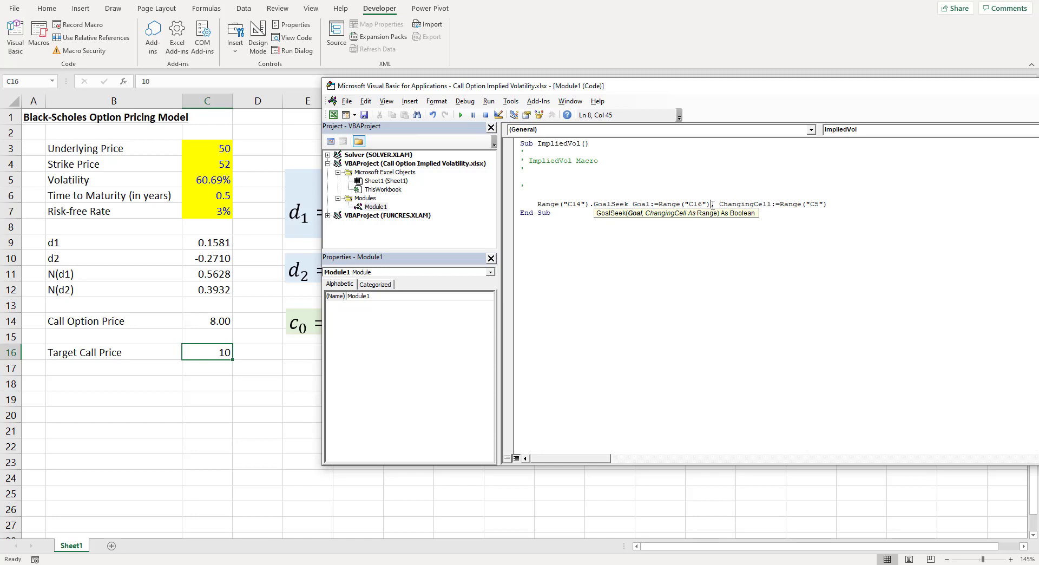
type(".Value")
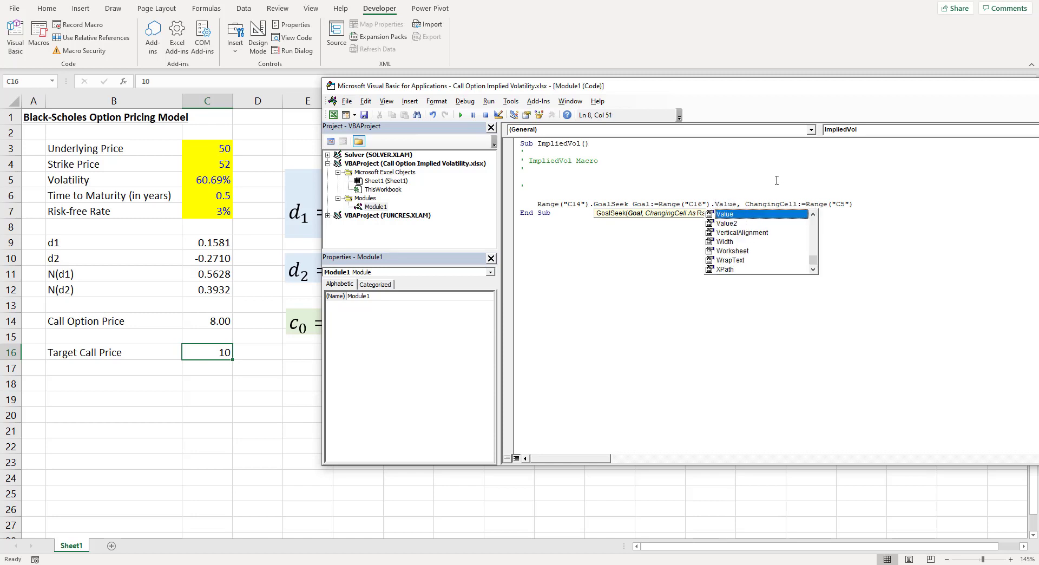
left_click(777, 180)
left_click_drag(737, 203, 659, 206)
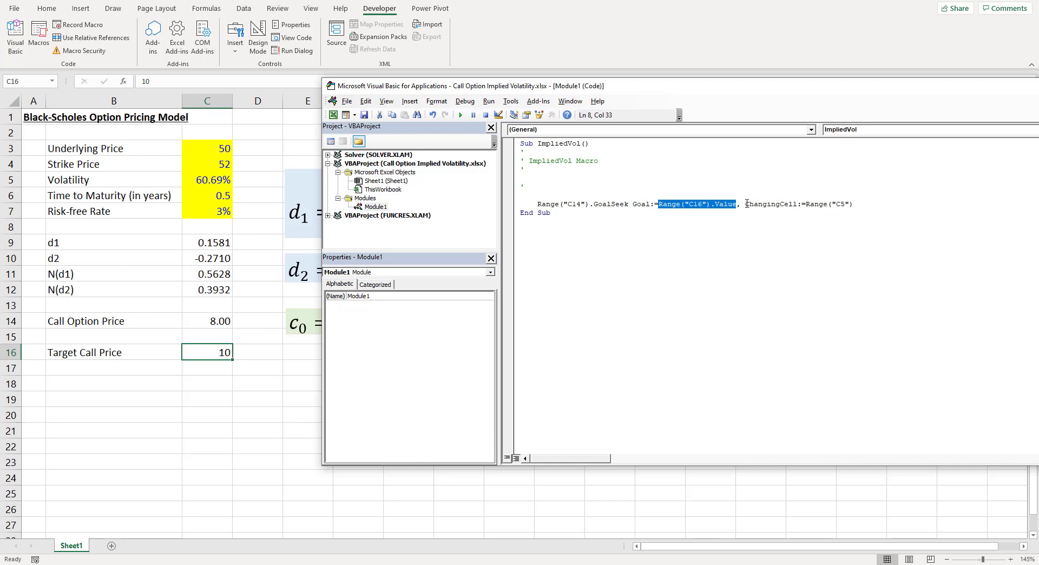
left_click_drag(748, 203, 861, 204)
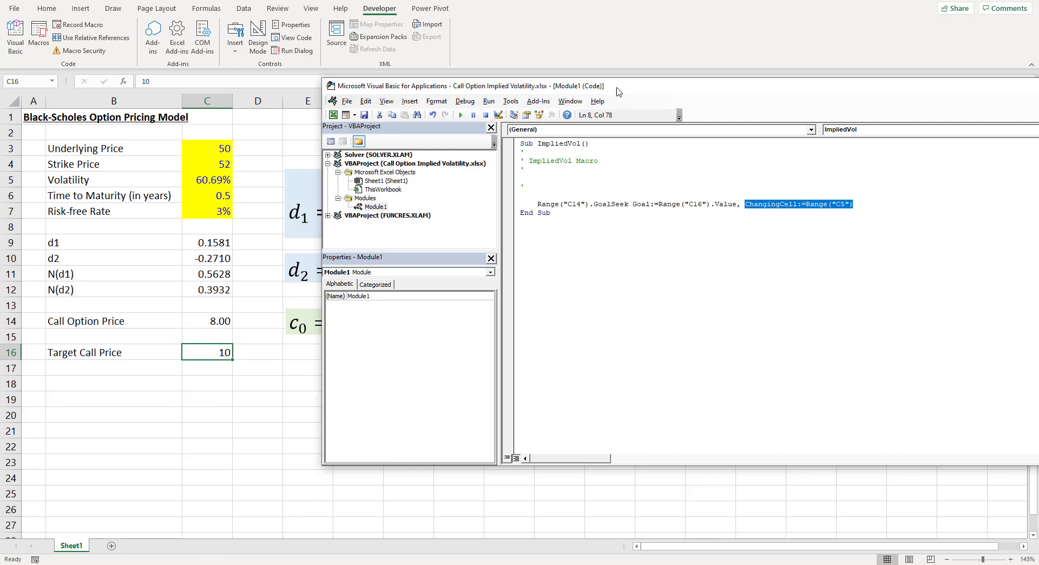
Return to the worksheet, add a form control button spanning about E17:G18 below the call price formula, and assign the ImpliedVol macro to it.
key("alt+F11")
left_click(277, 372)
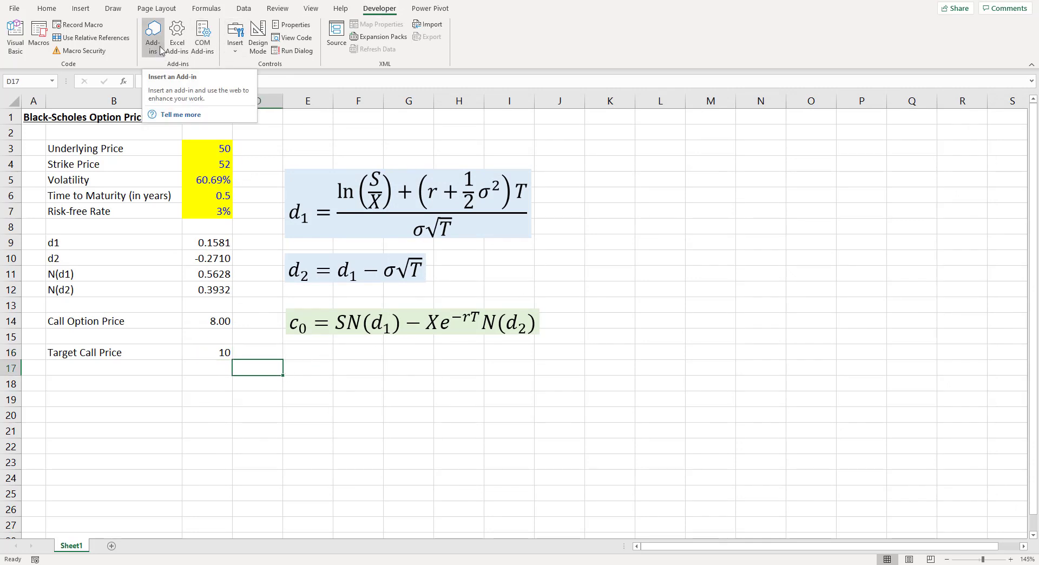
left_click(235, 54)
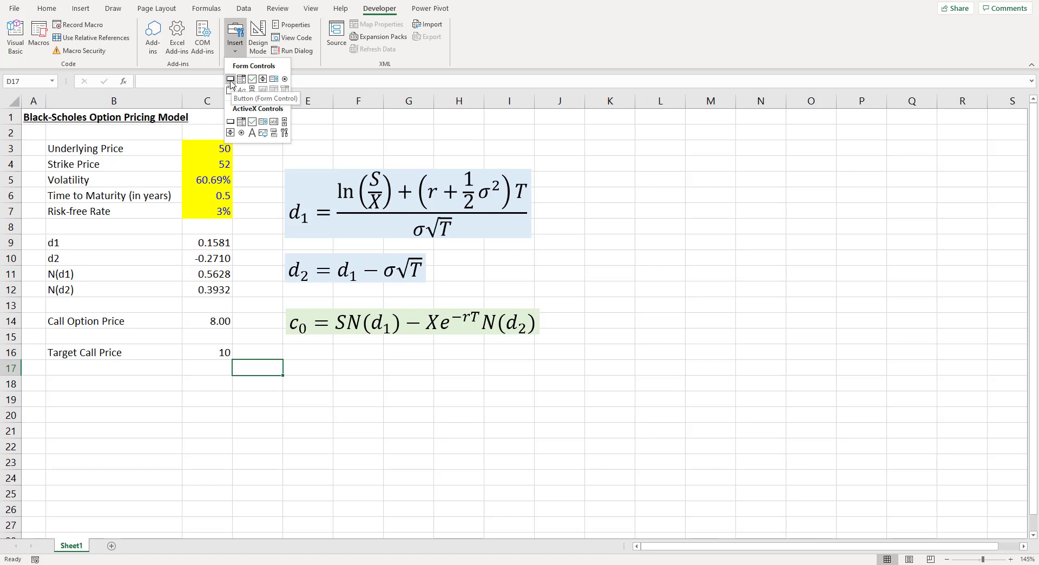
left_click(230, 80)
left_click_drag(284, 357, 437, 399)
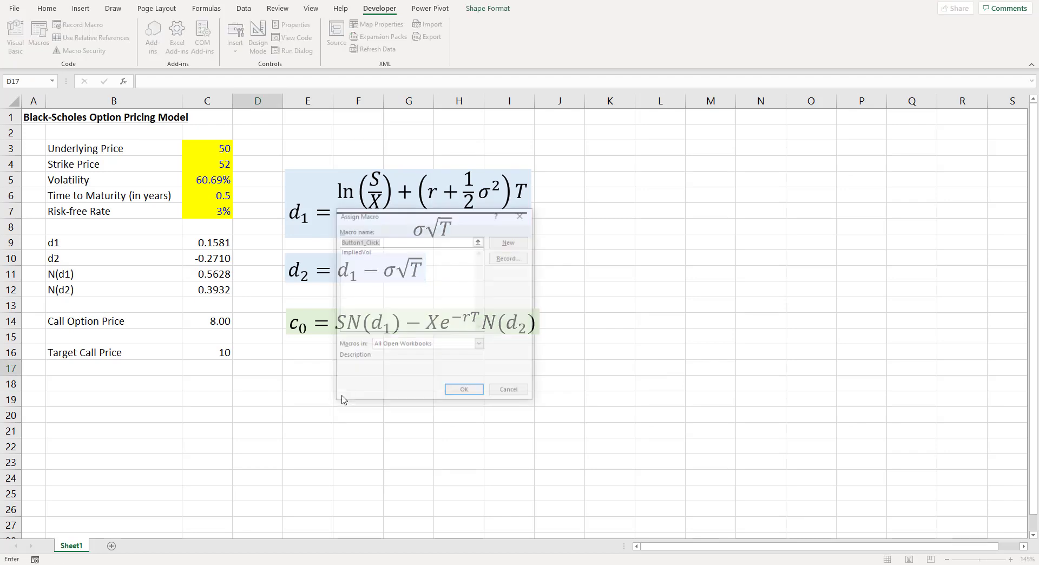
left_click(357, 252)
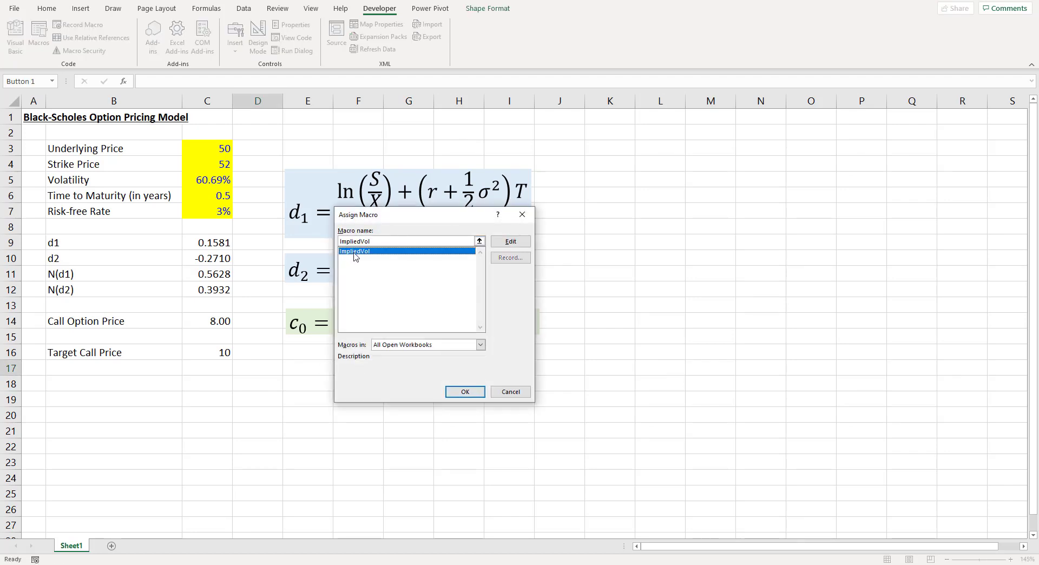
left_click(466, 392)
Label the new button "Calculate Implied Vol" and run it to solve the volatility in C5 for the target call price.
left_click(338, 373)
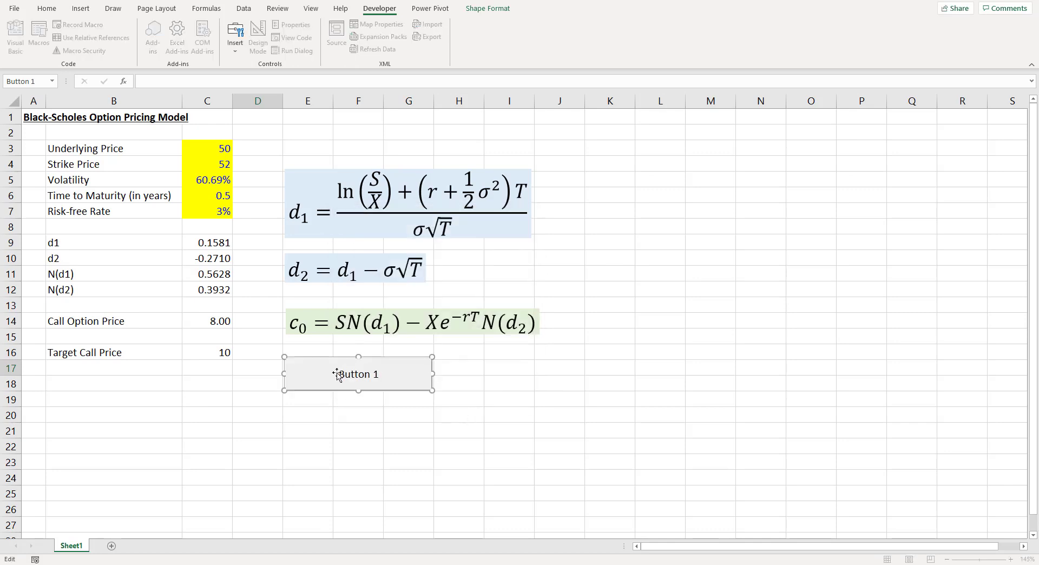
left_click_drag(338, 373, 406, 374)
type("Calculate Implied Vol")
left_click(514, 385)
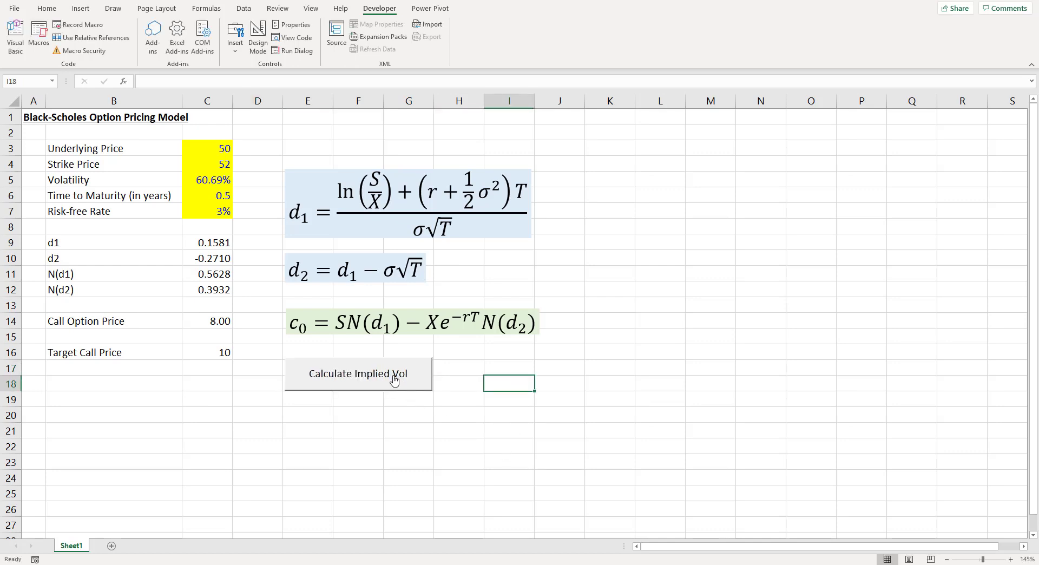
left_click(361, 375)
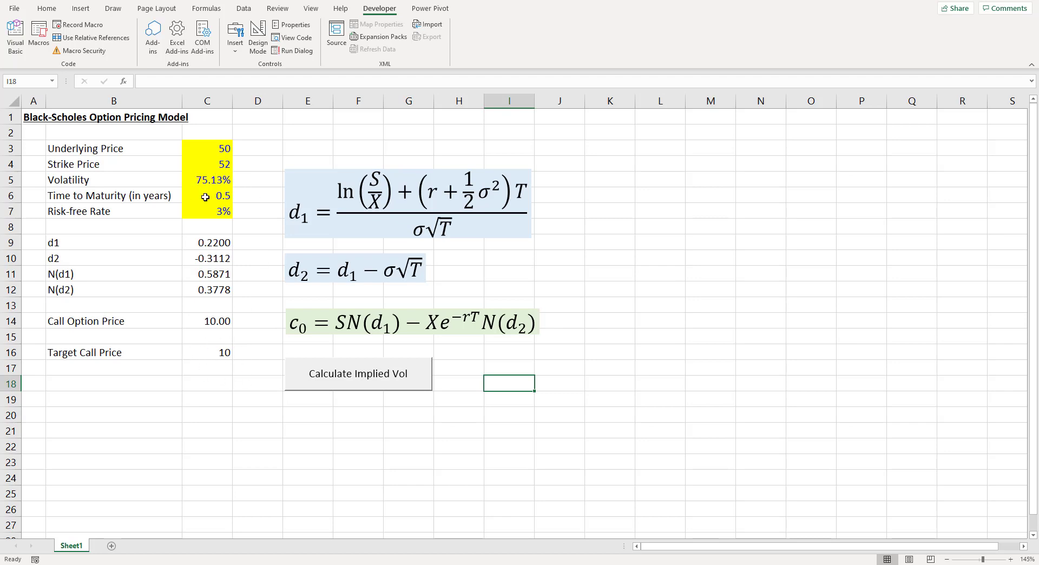
left_click(216, 182)
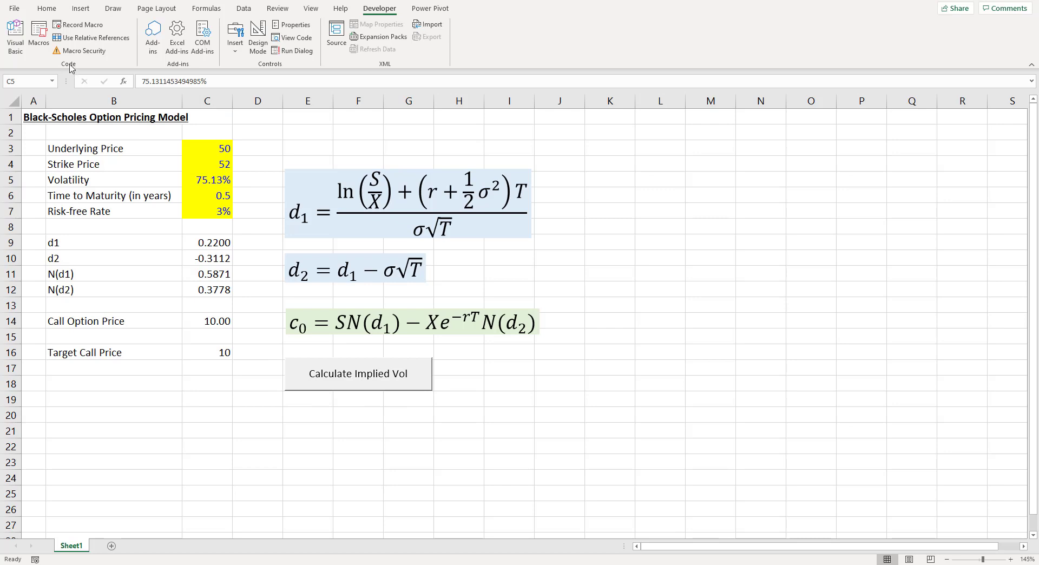
Start saving the Call Option Implied Volatility workbook under another format and open the list of file types.
left_click(14, 10)
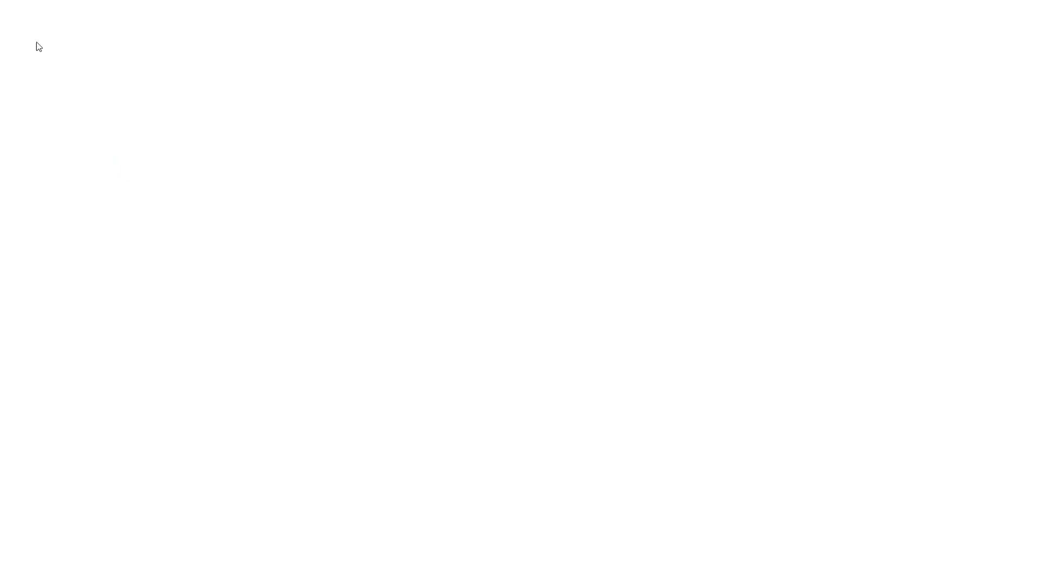
left_click(49, 151)
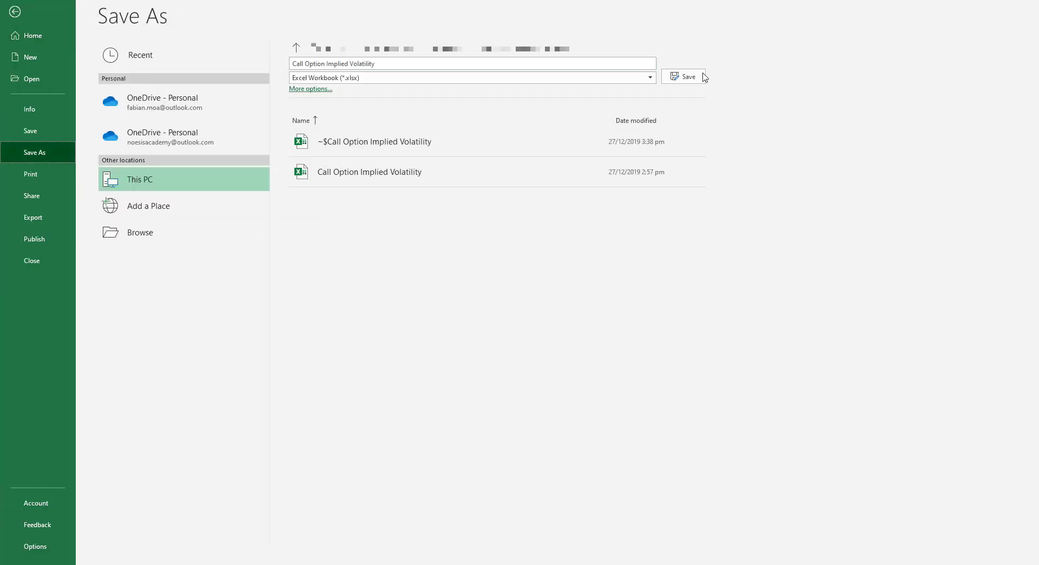
left_click(606, 78)
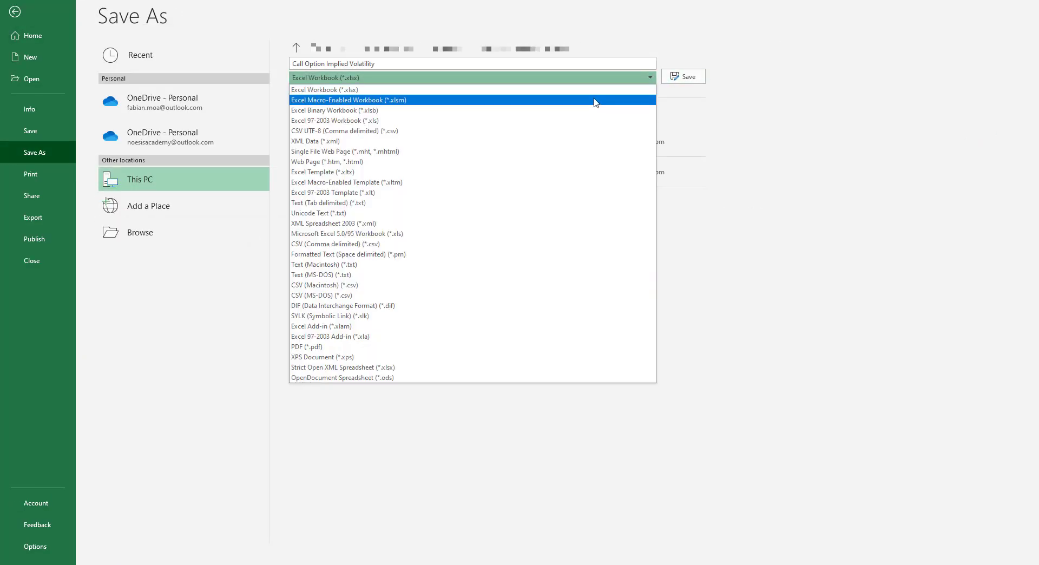